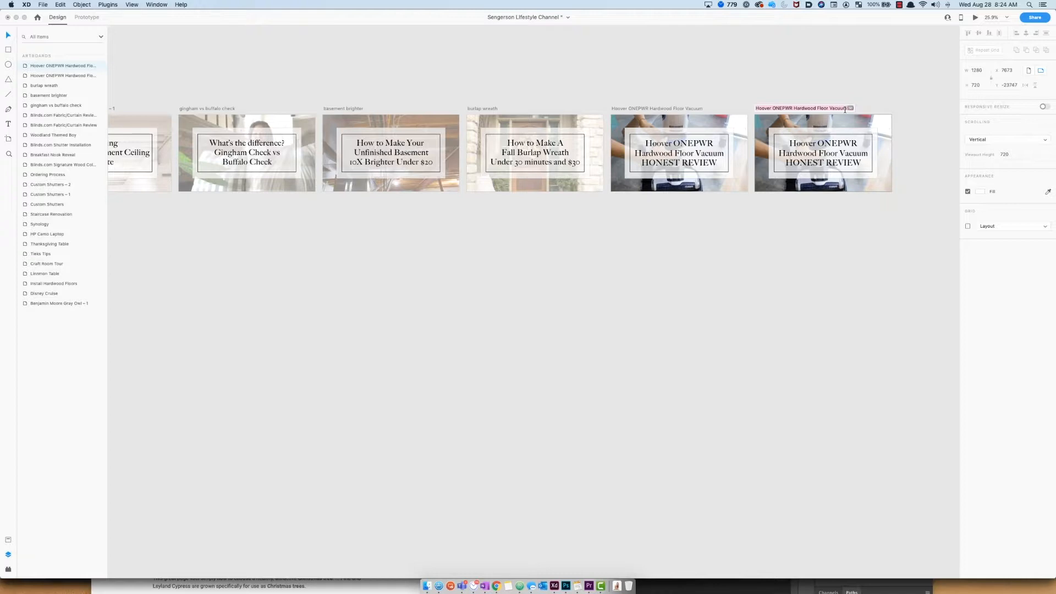
Step: Rename the duplicated artboard to "stripes on wall"
text(stripes on wall)
key(Return)
click(855, 251)
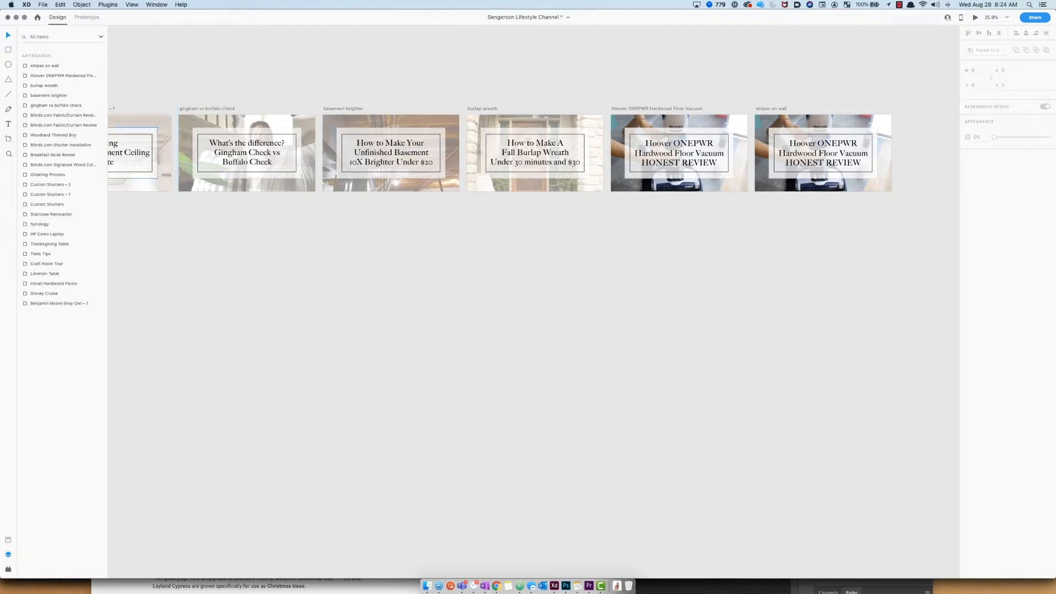
Step: Copy the ladder-and-stripes photo from the blog post in the browser
key(super+Tab)
right_click(445, 320)
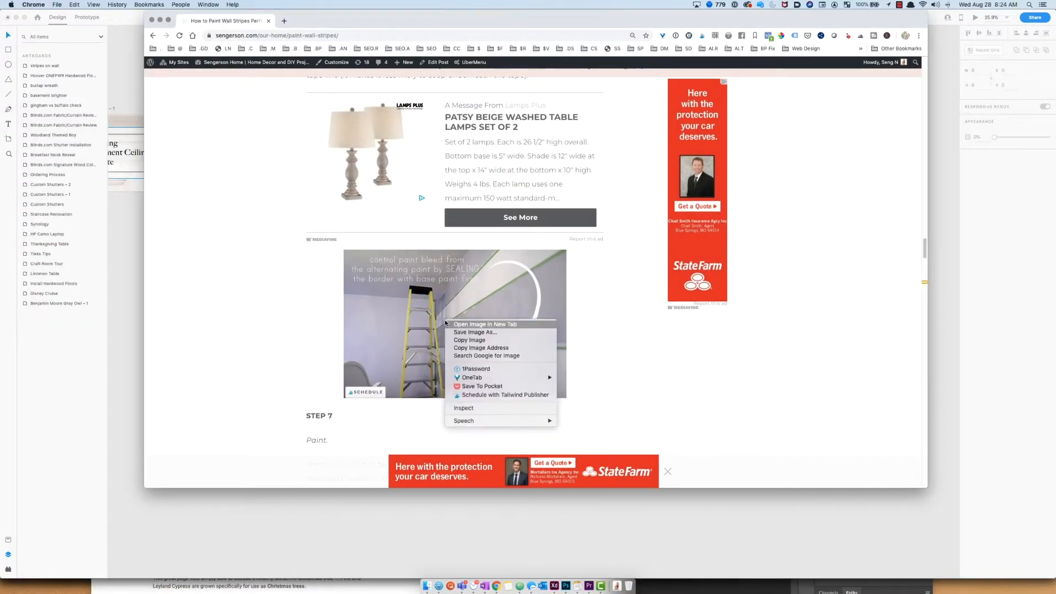
click(480, 351)
key(super+Tab)
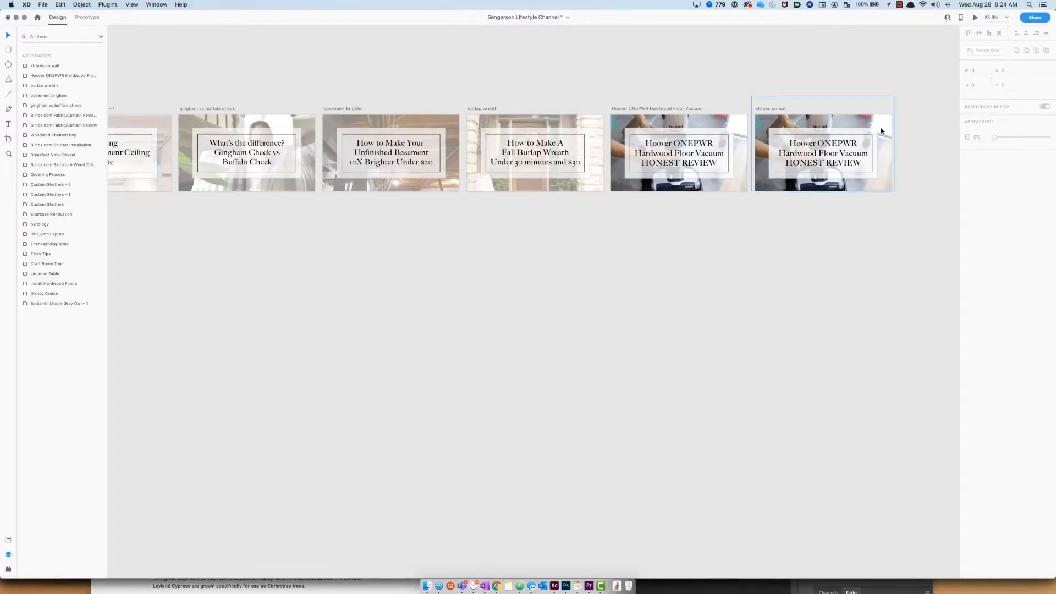
Step: Delete the old photo in the "stripes on wall" artboard and paste the copied image
click(885, 128)
key(BackSpace)
key(super+v)
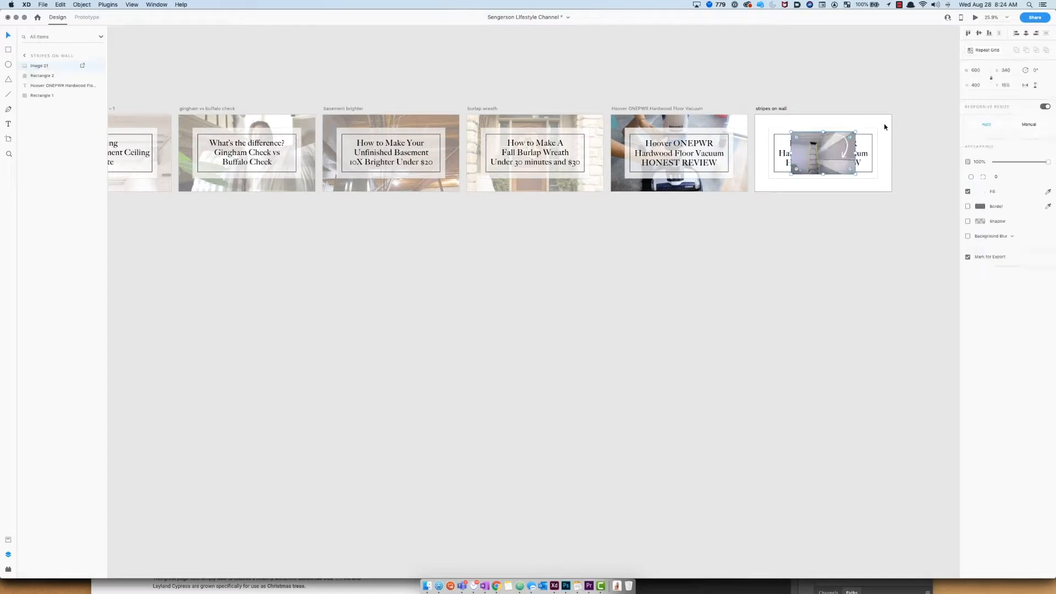
Step: Enlarge the pasted image to cover the whole artboard and send it to the back
drag(856, 175, 979, 241)
drag(882, 211, 841, 180)
click(882, 214)
click(806, 170)
right_click(806, 170)
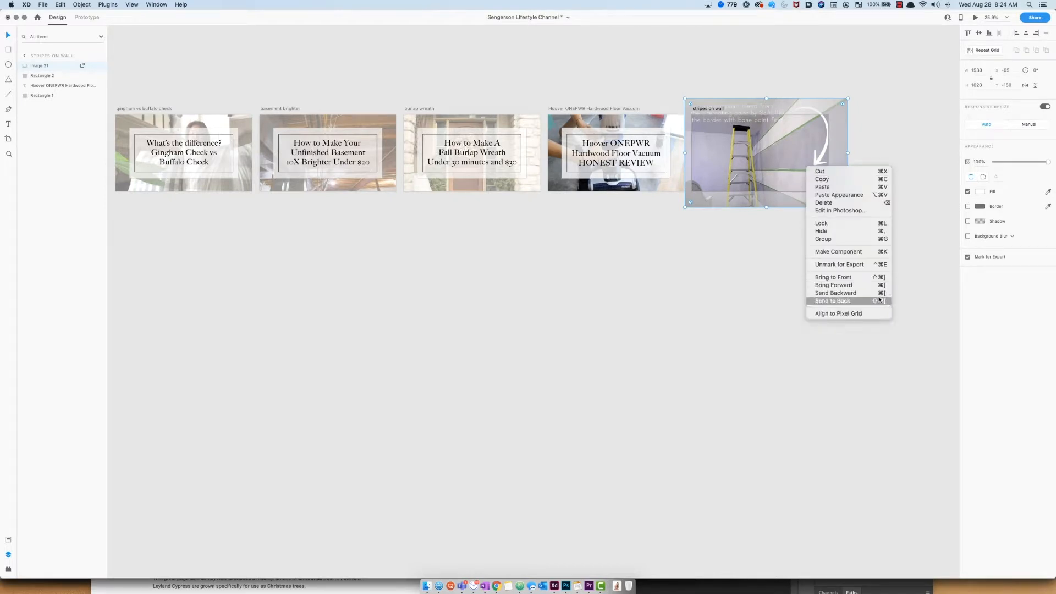
click(882, 303)
click(813, 319)
click(749, 165)
double_click(748, 155)
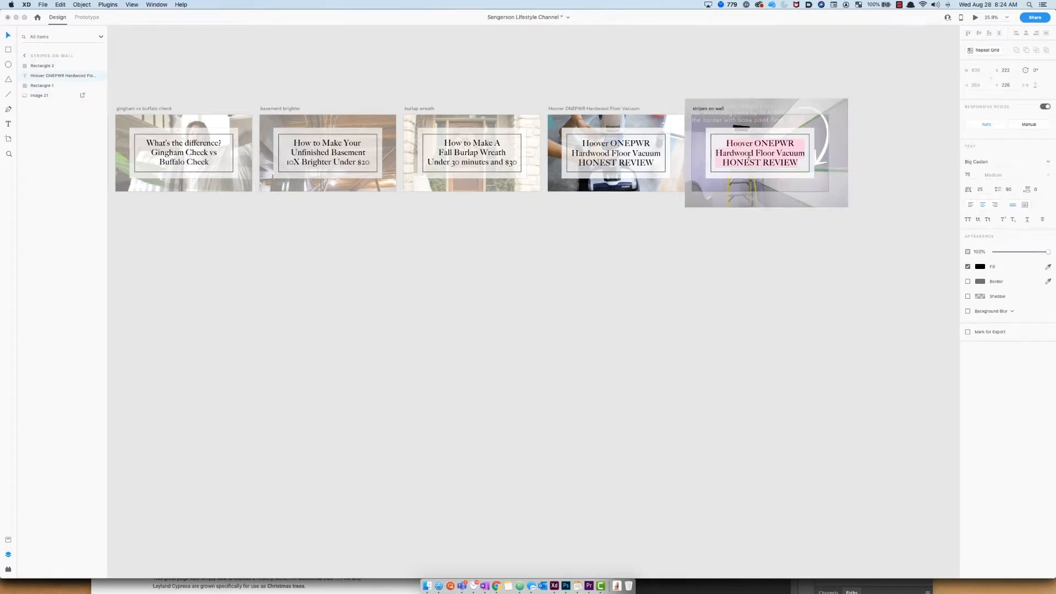
text(this is)
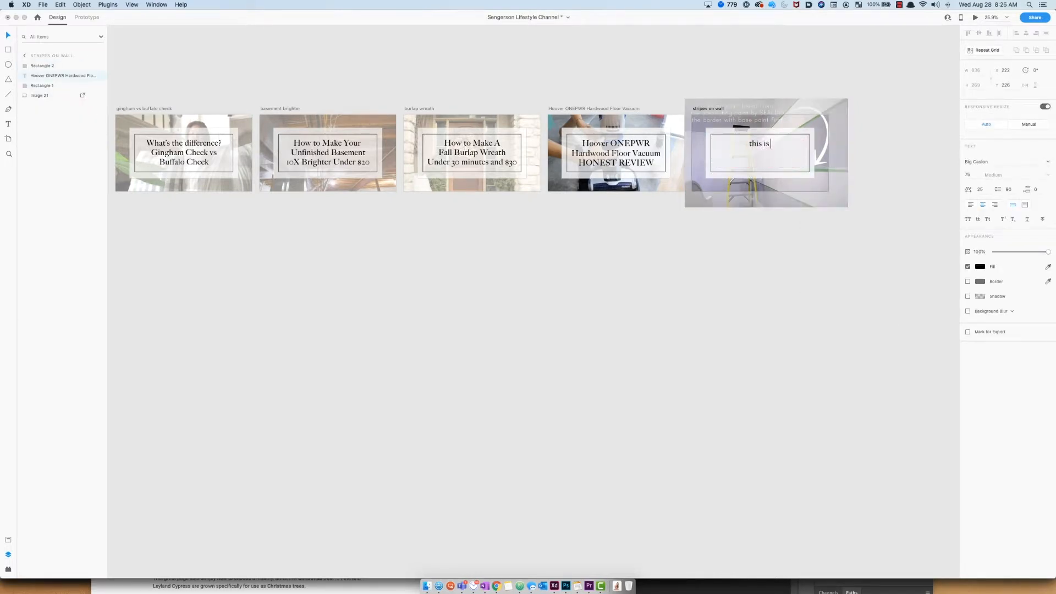
text( my awesome text)
key(Return)
text(www.sengerson.com)
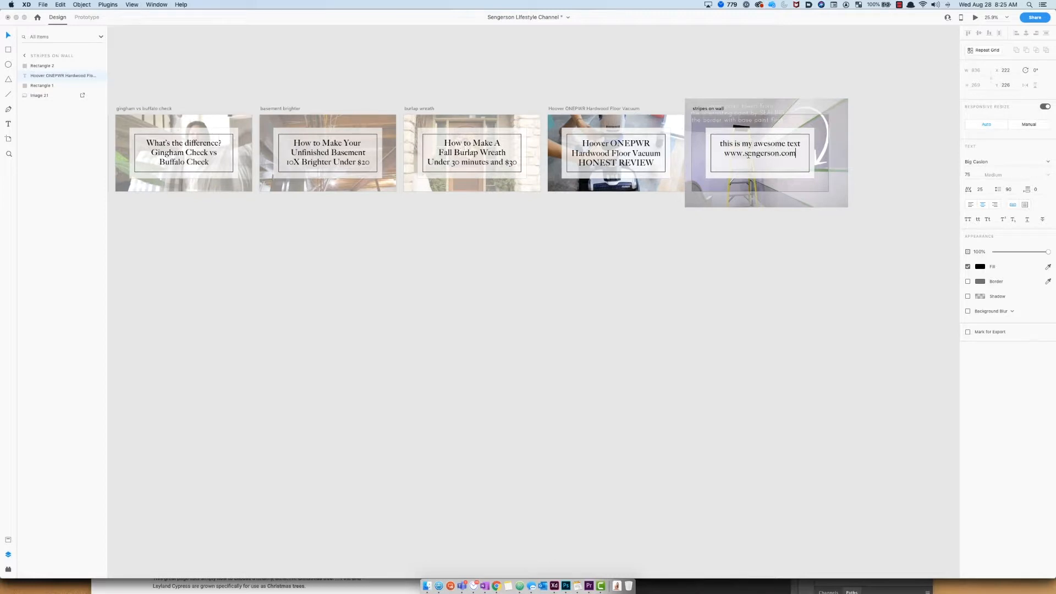
key(Escape)
key(Escape)
Step: Export the "stripes on wall" artboard as a JPG at 80% quality
click(721, 108)
click(43, 5)
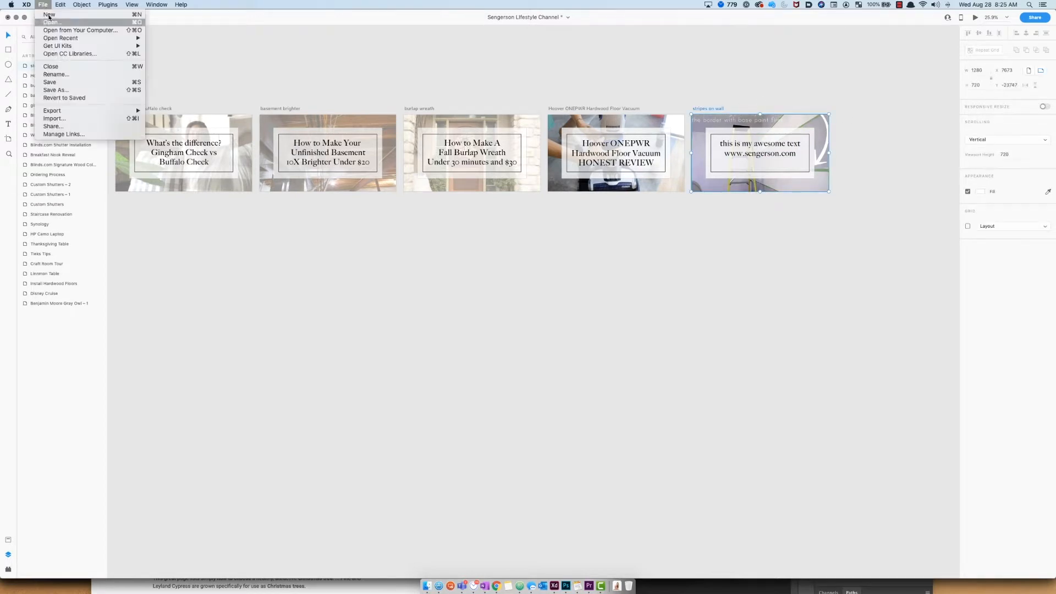
mouse_move(83, 112)
click(168, 118)
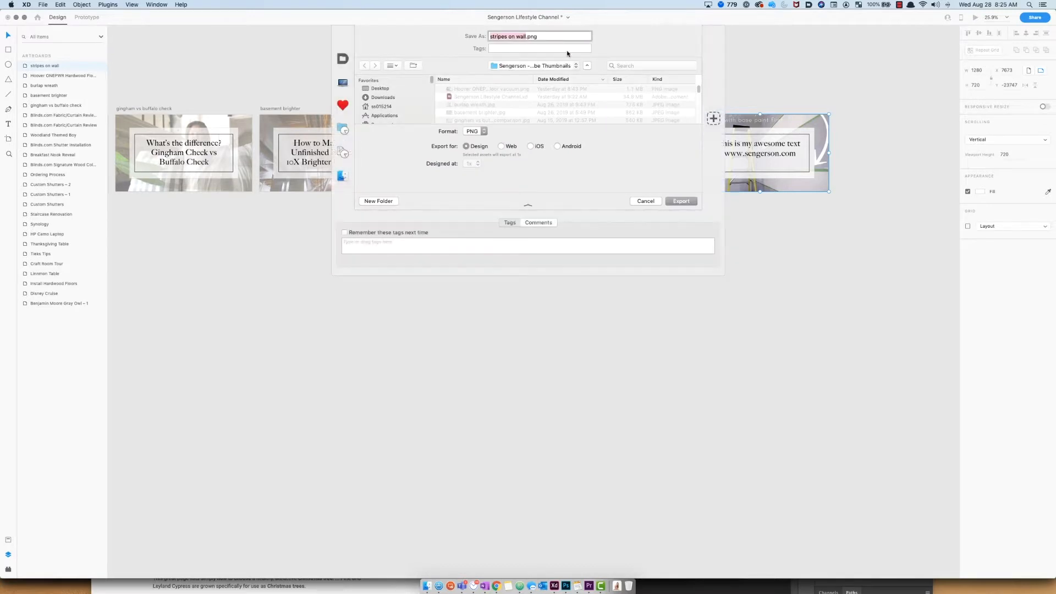
click(480, 132)
click(677, 151)
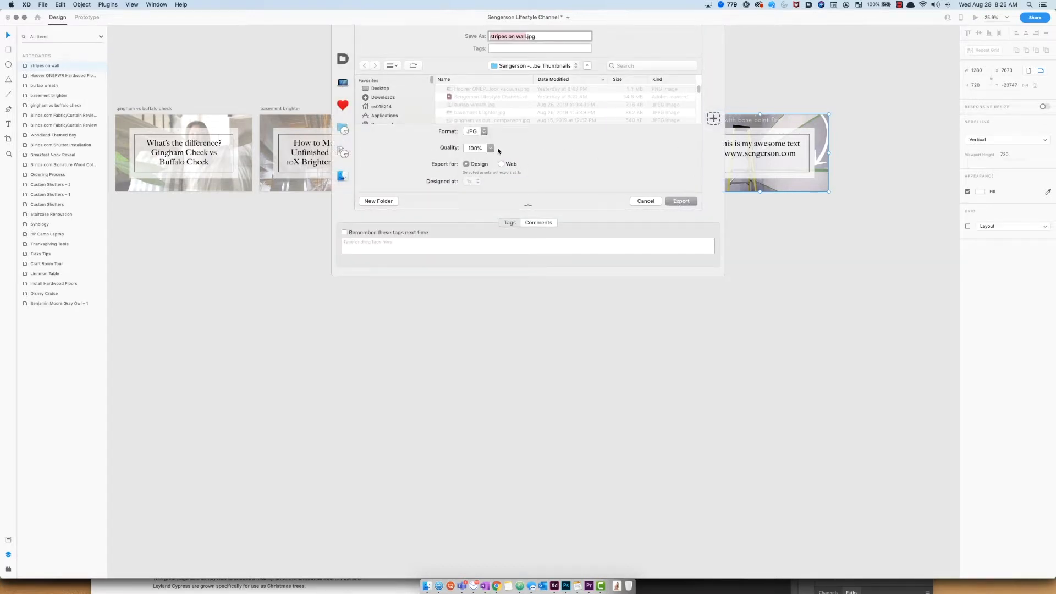
click(490, 148)
click(477, 183)
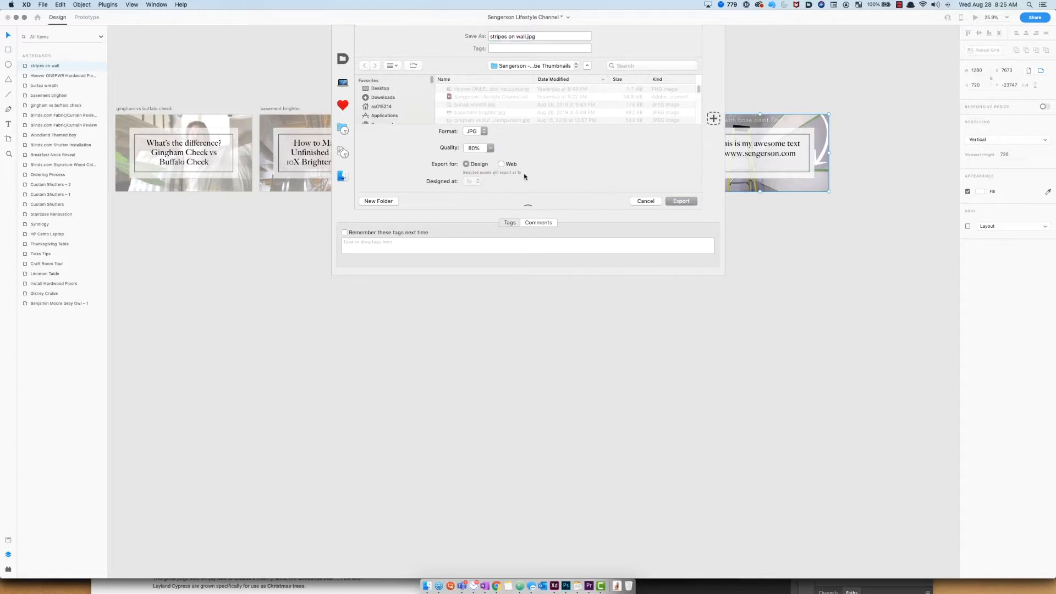
click(695, 200)
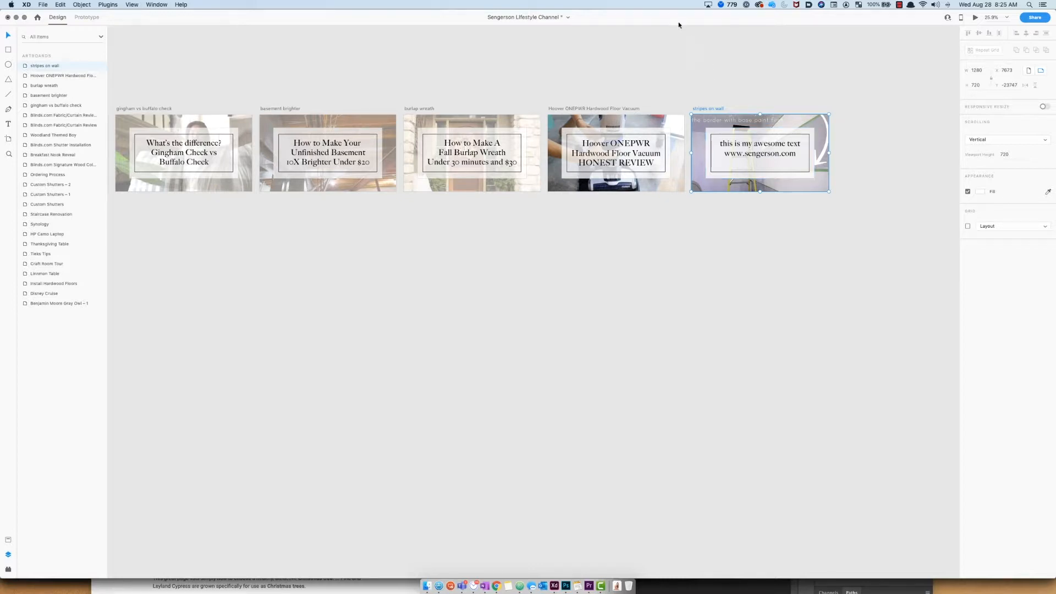
Step: Switch to the Sengerson Motherhood document window and maximize it
mouse_move(586, 18)
mouse_down()
mouse_move(591, 94)
mouse_move(591, 4)
mouse_up()
key(ctrl+Up)
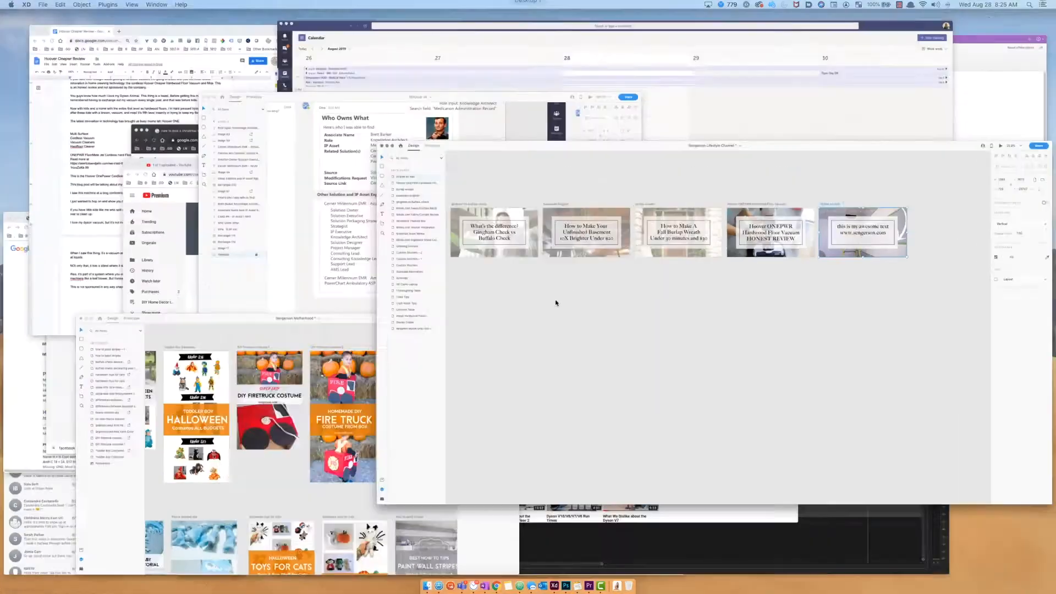
click(209, 515)
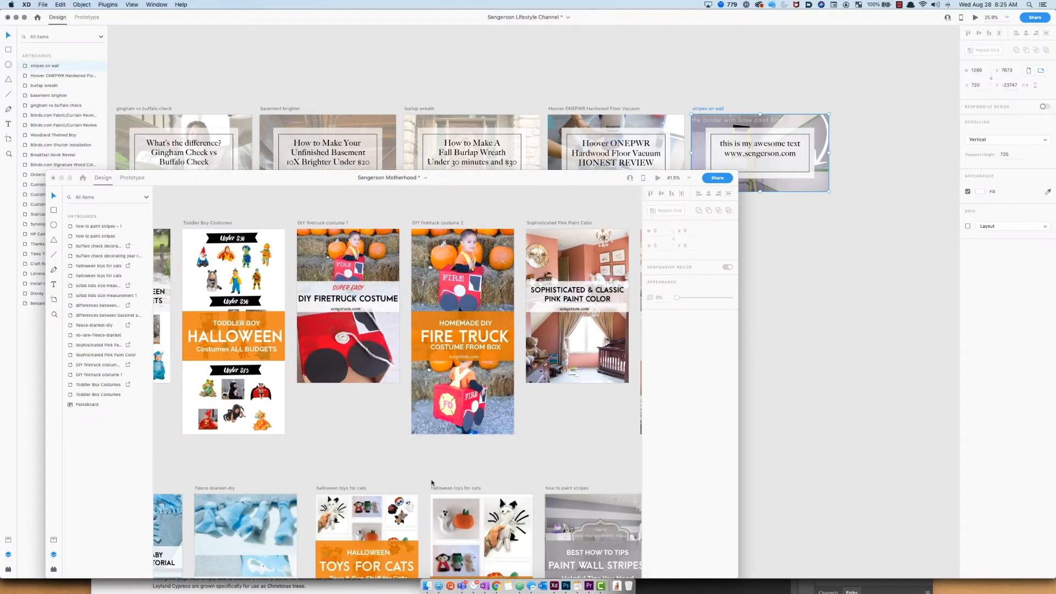
drag(594, 180, 677, 2)
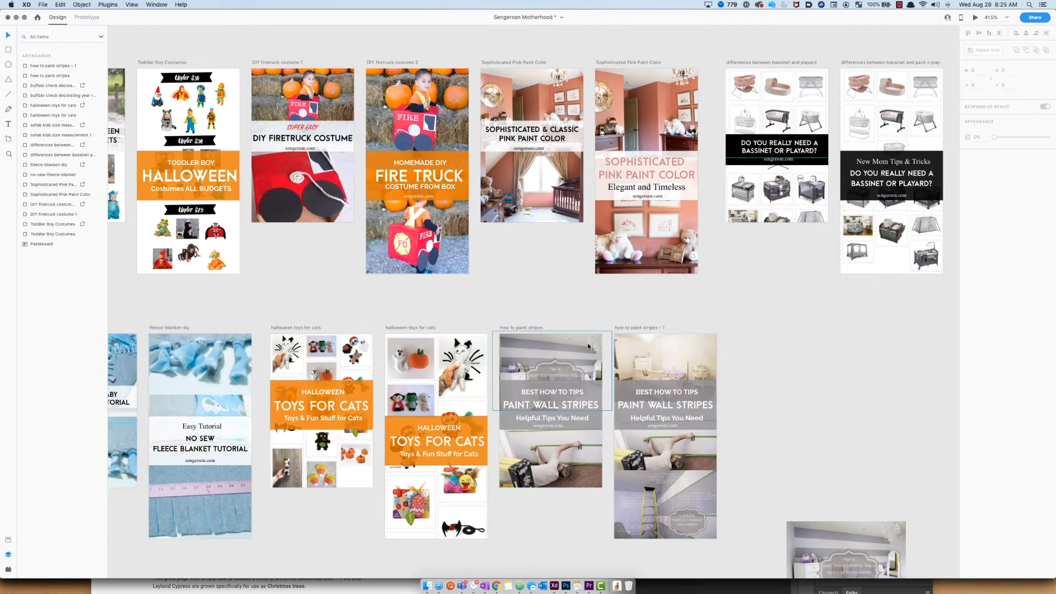
Step: Duplicate both Sophisticated Pink Paint Color artboards
scroll(533, 287, down, 3)
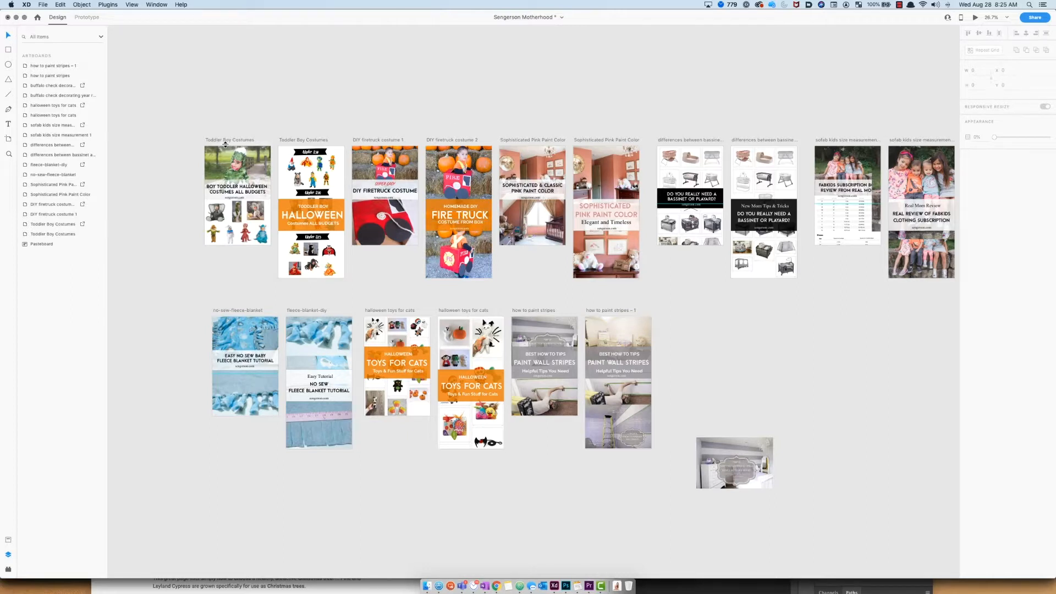
scroll(558, 190, right, 2)
scroll(558, 189, down, 1)
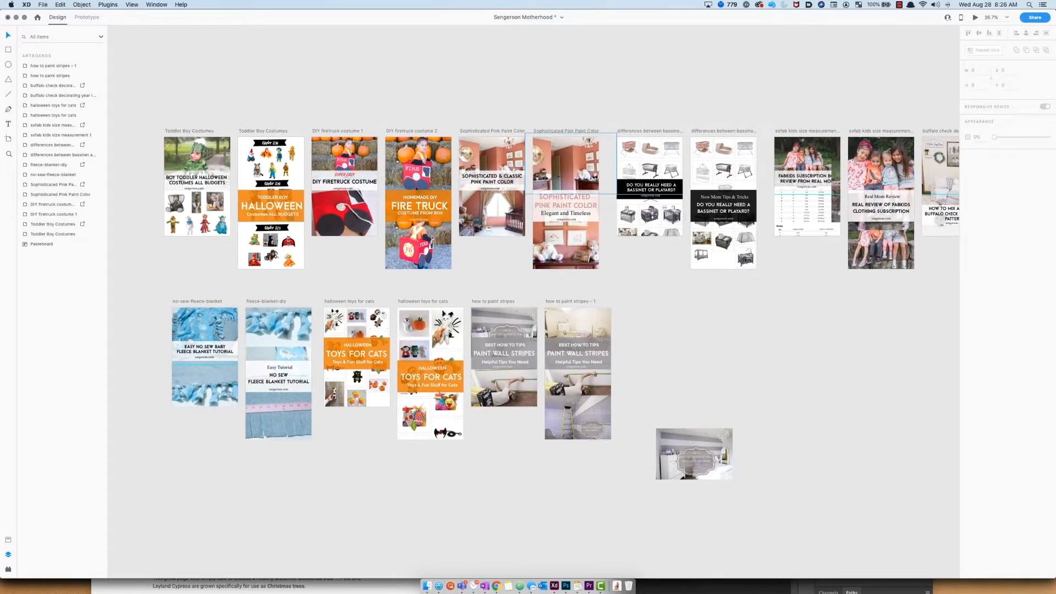
click(499, 131)
shift+click(550, 133)
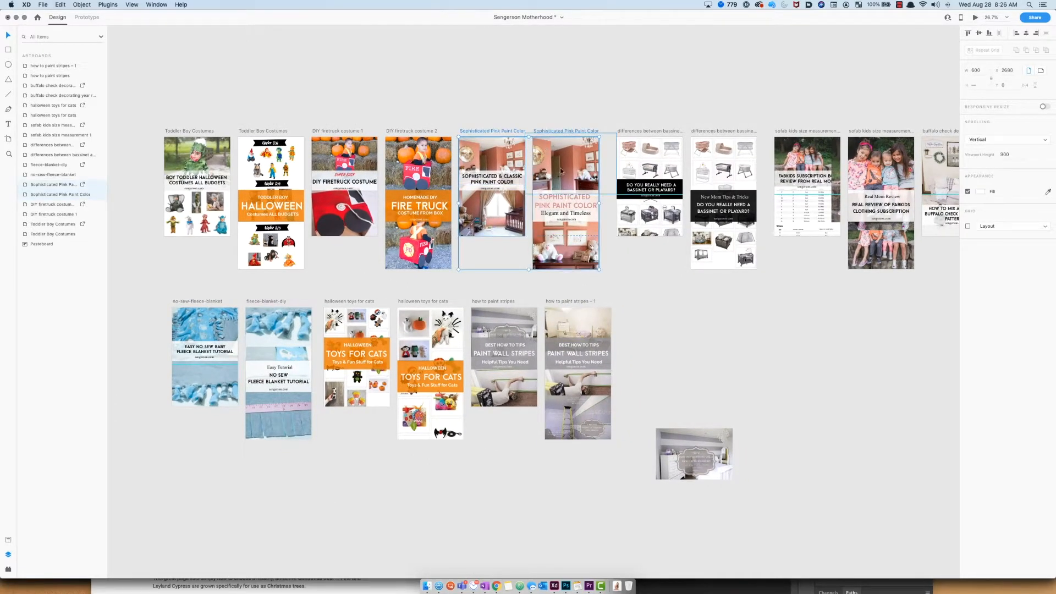
click(741, 374)
drag(707, 437, 909, 556)
click(656, 309)
key(super+v)
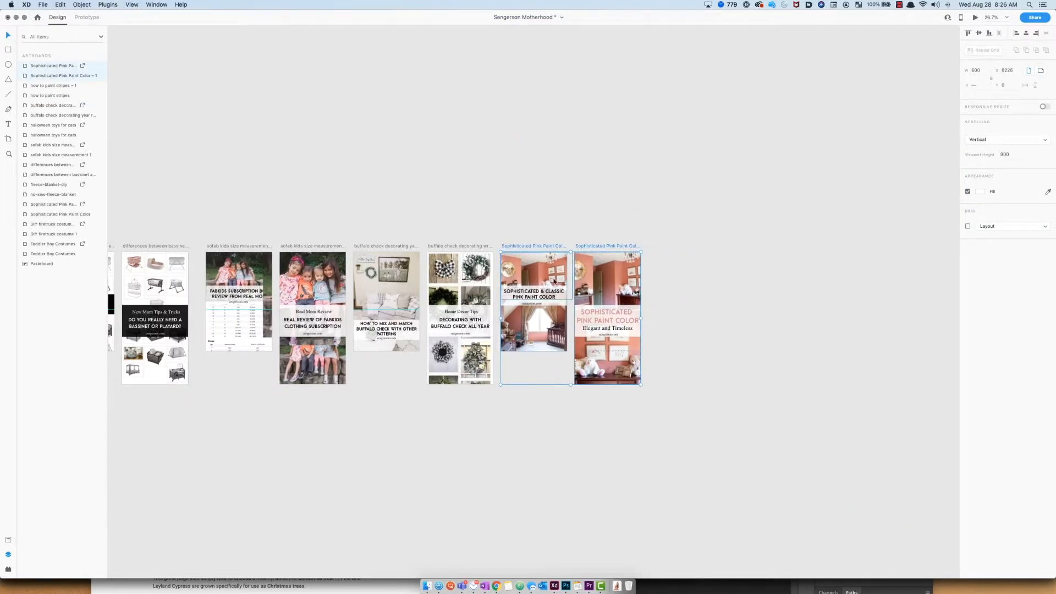
Step: Move the duplicated artboards below the existing row of artboards
scroll(553, 281, down, 3)
mouse_move(527, 262)
mouse_down()
mouse_move(331, 358)
mouse_move(270, 362)
mouse_up()
scroll(276, 374, up, 5)
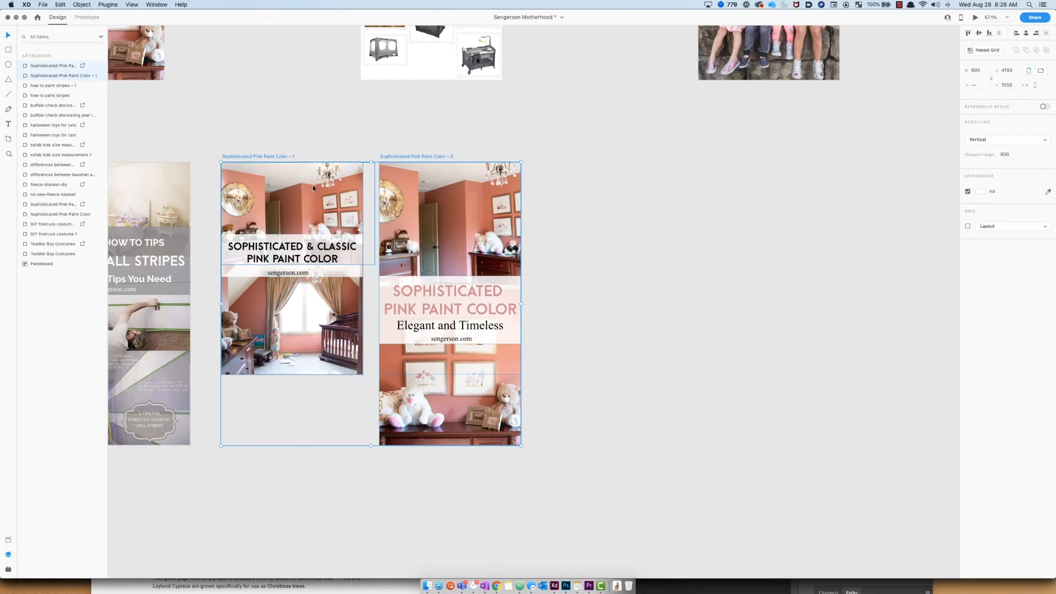
Step: Delete both photos from the "Sophisticated Pink Paint Color – 1" artboard, leaving the text
click(312, 185)
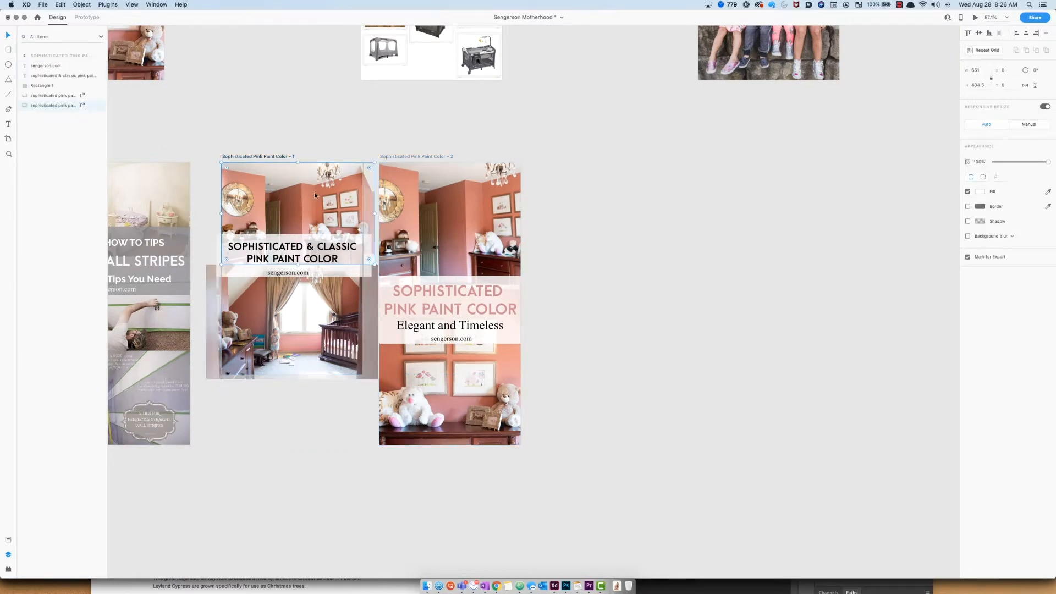
key(Delete)
click(366, 329)
key(Delete)
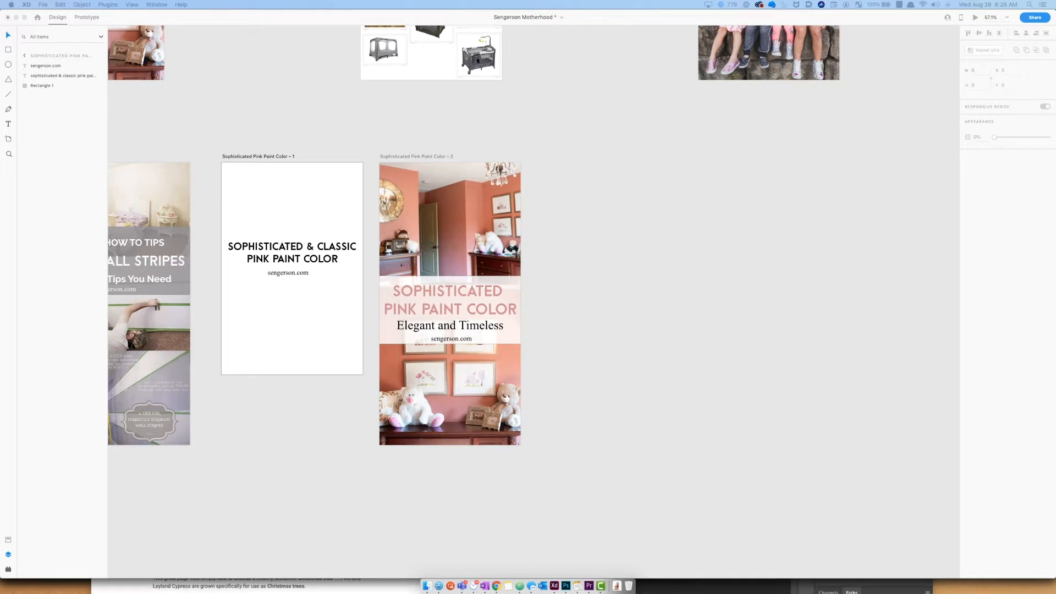
Step: Paste the wall-stripes image and fit it across the top of the "– 1" artboard
click(660, 338)
key(super+v)
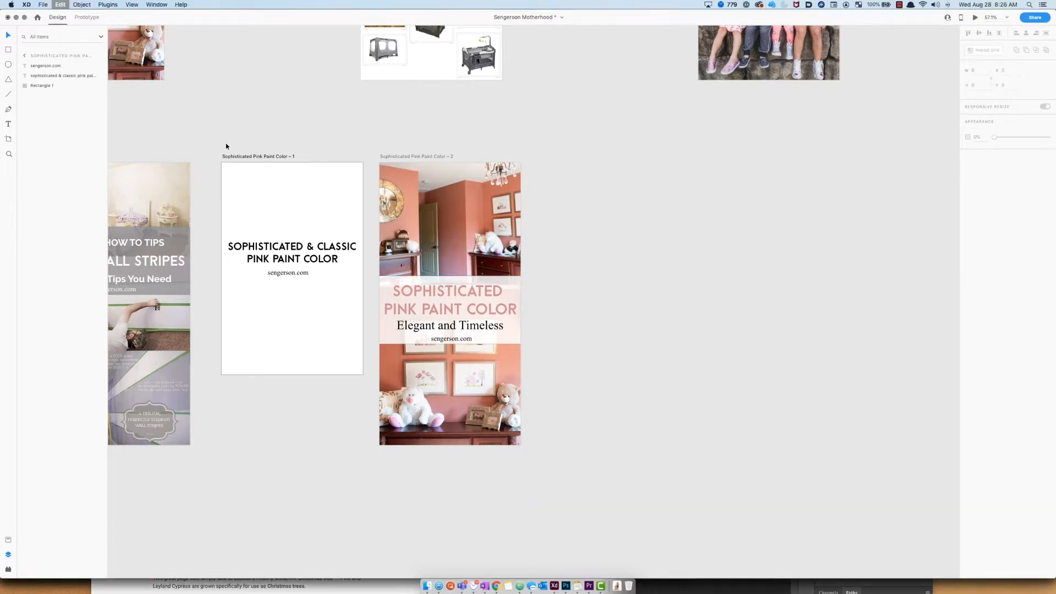
drag(335, 256, 317, 204)
drag(363, 256, 371, 271)
click(323, 126)
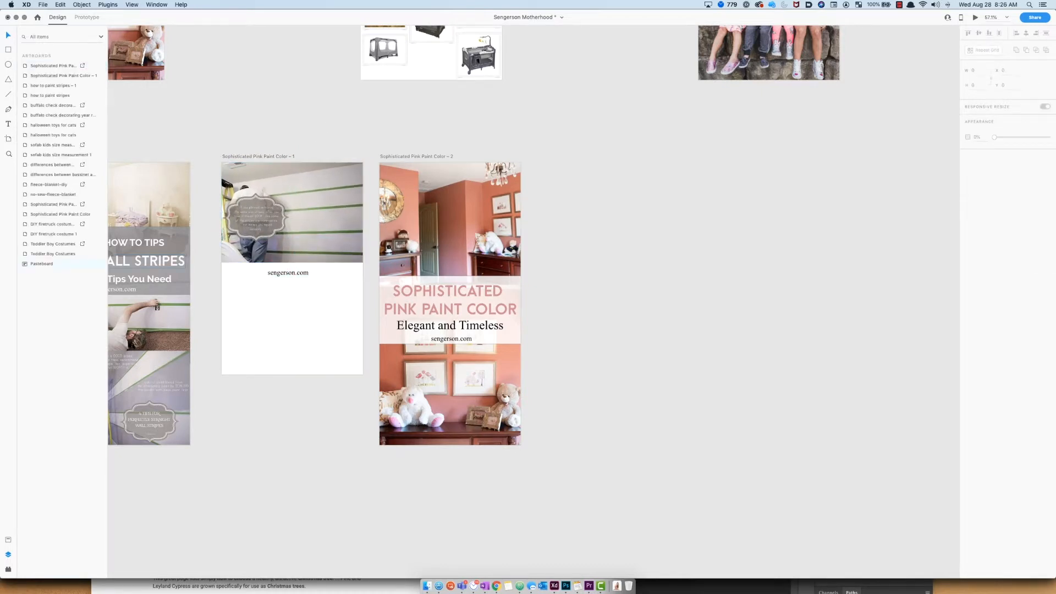
Step: Paste the ladder image and place it enlarged in the lower half of the "– 1" artboard
key(super+v)
drag(607, 310, 584, 342)
key(super+z)
click(684, 313)
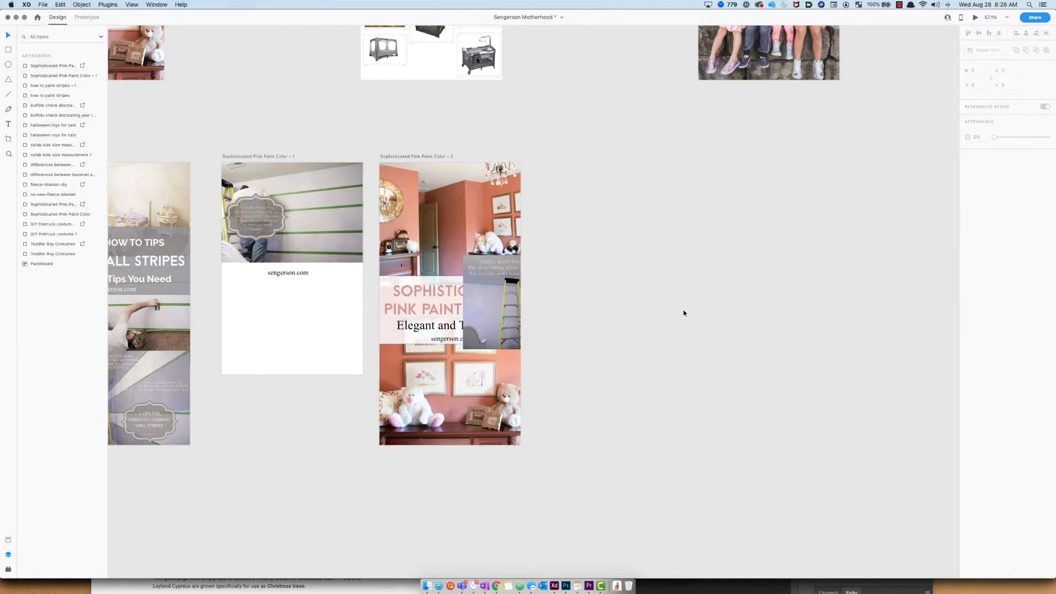
click(490, 308)
drag(562, 295, 308, 289)
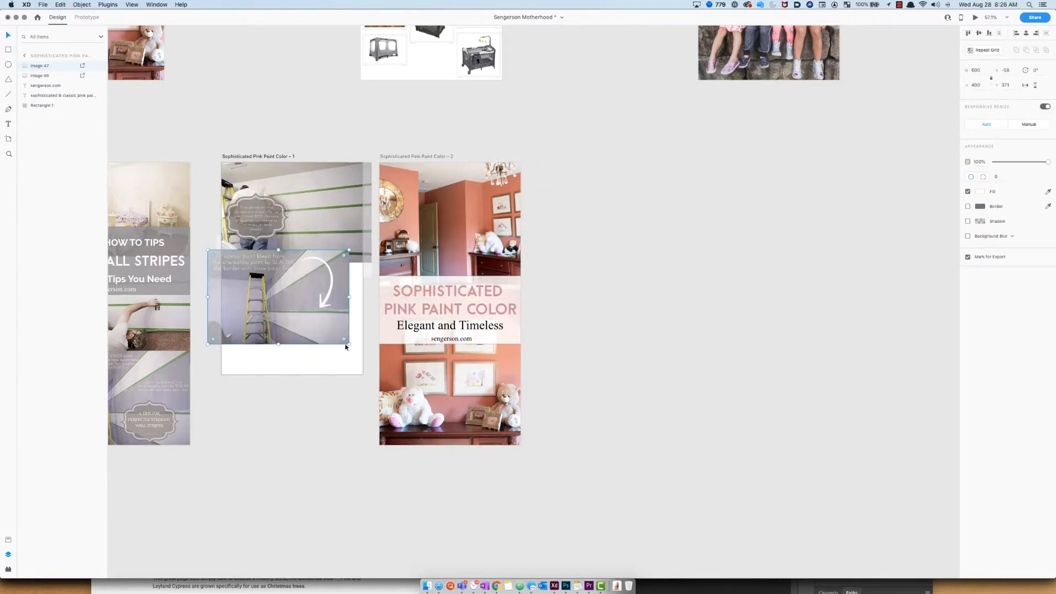
drag(349, 345, 389, 371)
drag(308, 308, 306, 318)
Step: Select both photos and send them to the back behind the title text
click(276, 247)
shift+click(304, 286)
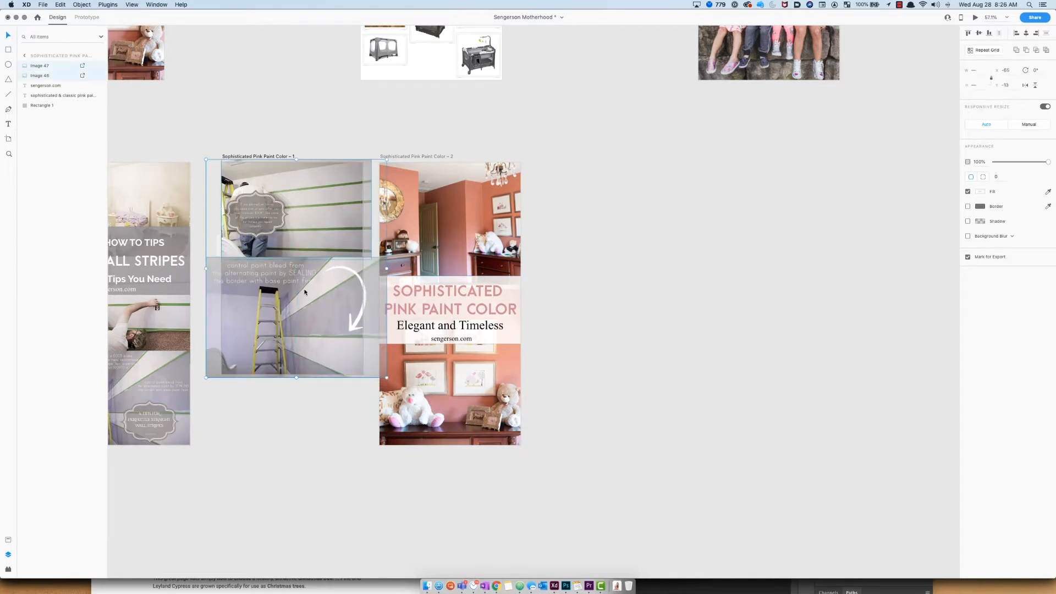
right_click(306, 288)
click(331, 415)
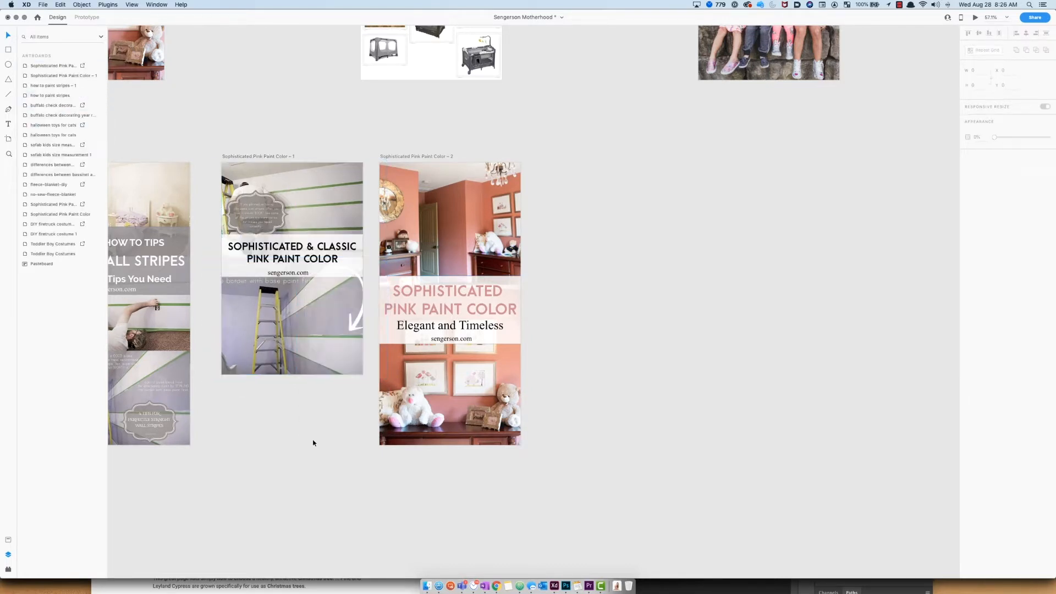
Step: Change the title text's font to Arial Narrow
click(322, 248)
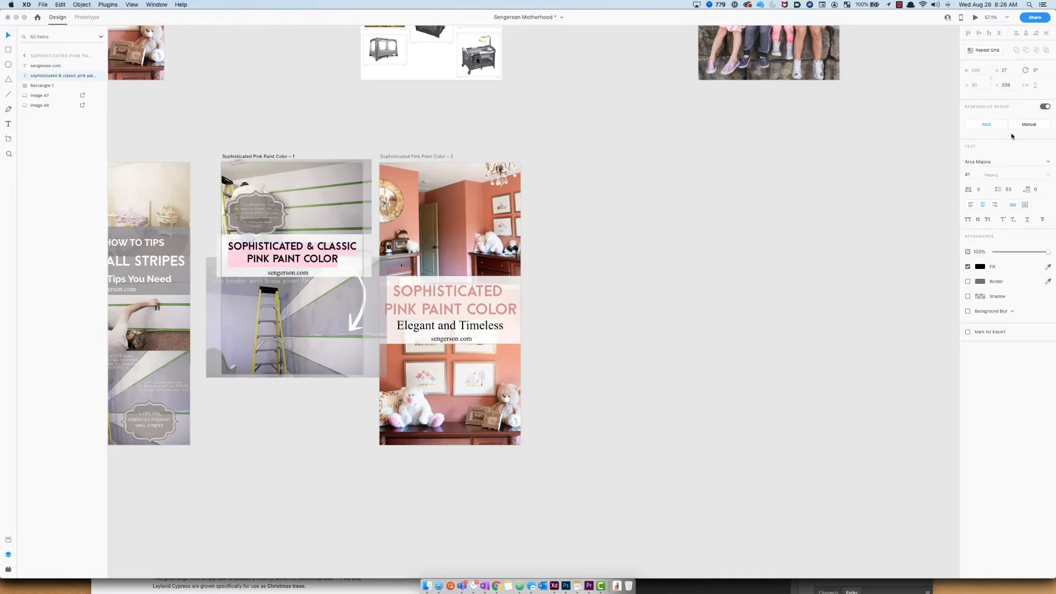
click(1048, 163)
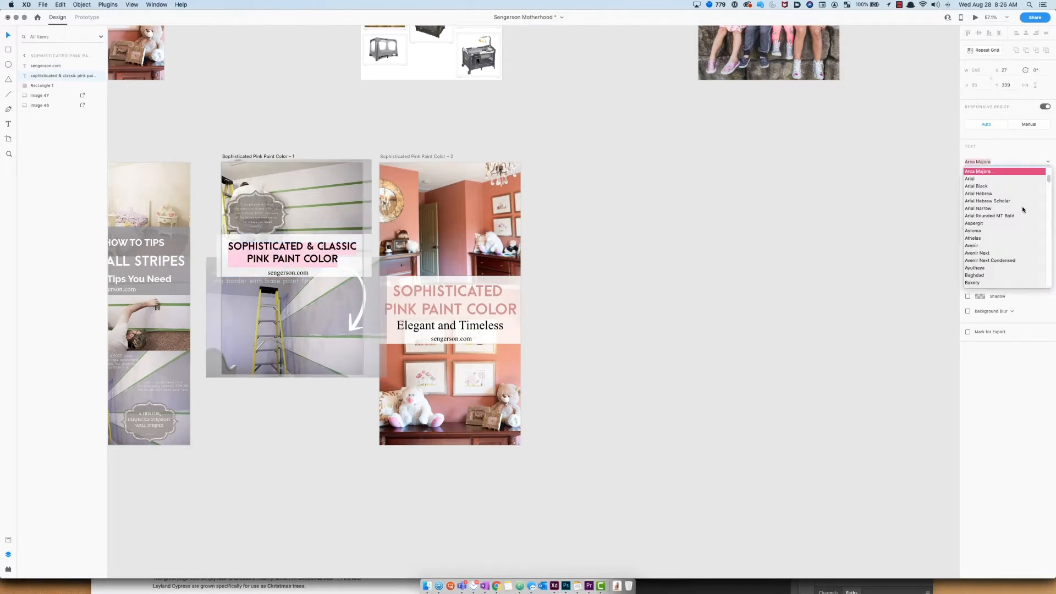
click(1022, 208)
Step: Change the title text's font to Baghdad
click(1049, 162)
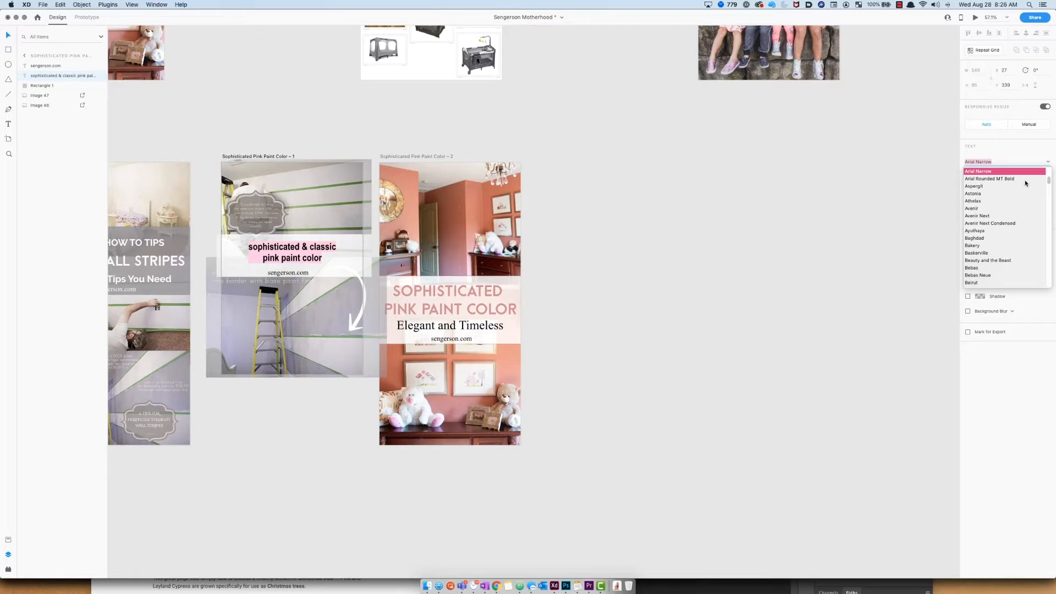
click(1012, 238)
key(Escape)
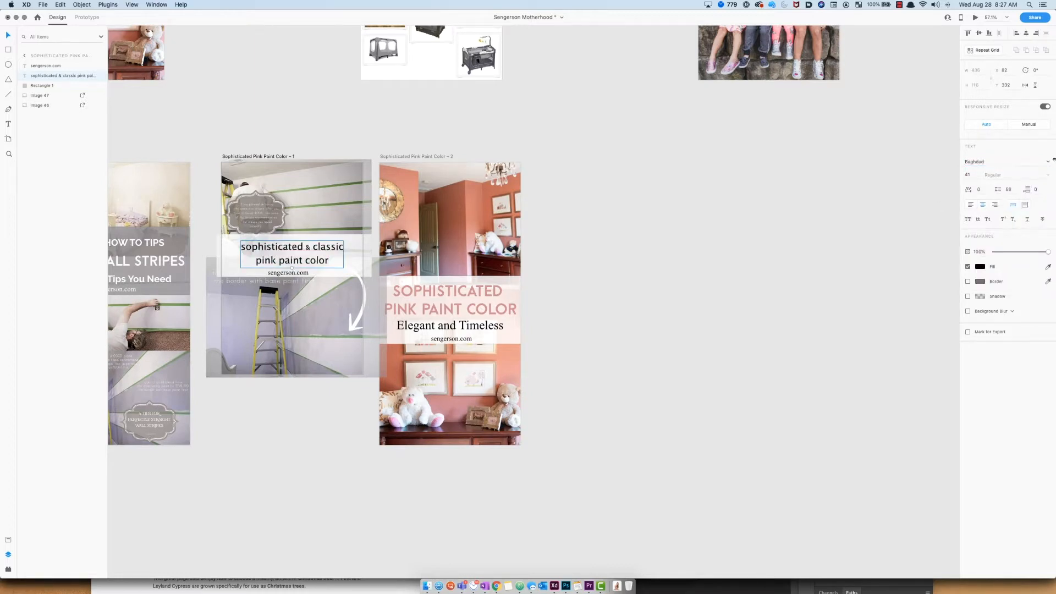
Step: Change the title text's font to Braydon
click(1046, 163)
mouse_move(1048, 183)
mouse_down()
mouse_move(1054, 261)
mouse_move(1048, 172)
mouse_up()
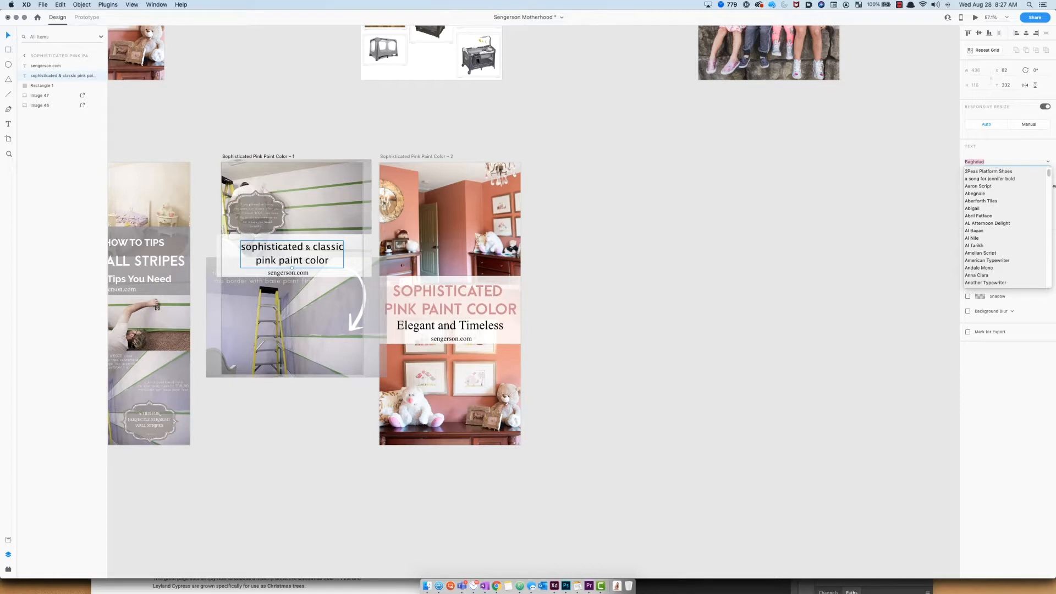
drag(1049, 170, 1048, 190)
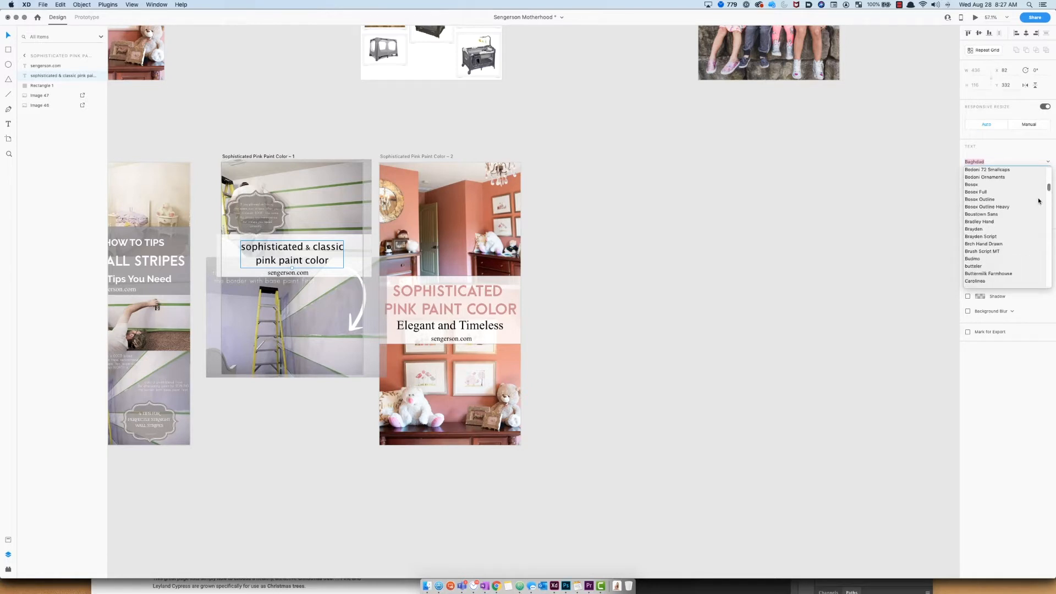
click(1008, 228)
click(792, 162)
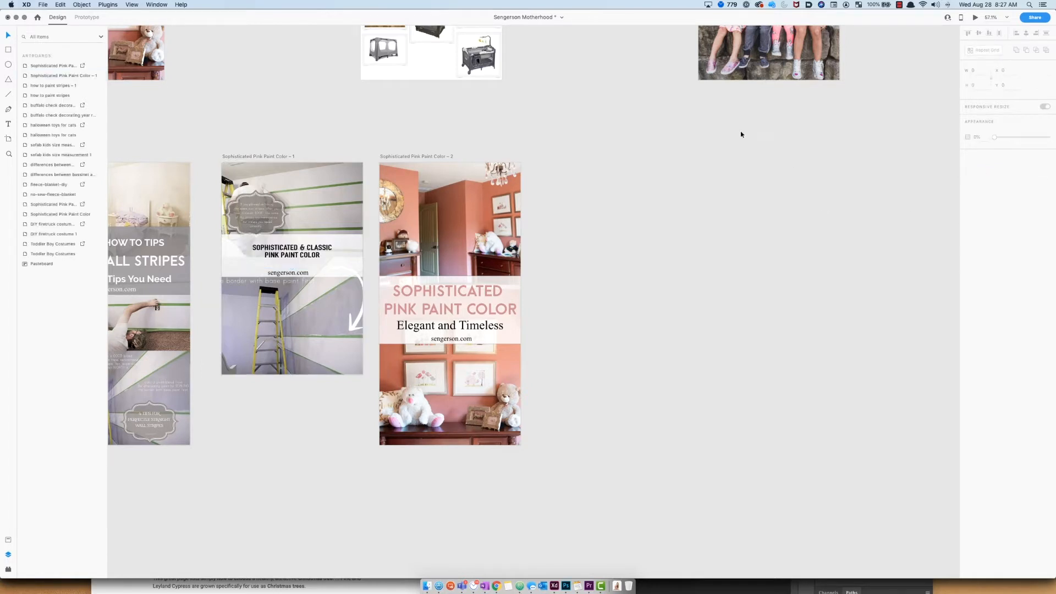
Step: Switch the title text box to a fixed size and shorten it so only its first line shows in the banner
click(312, 256)
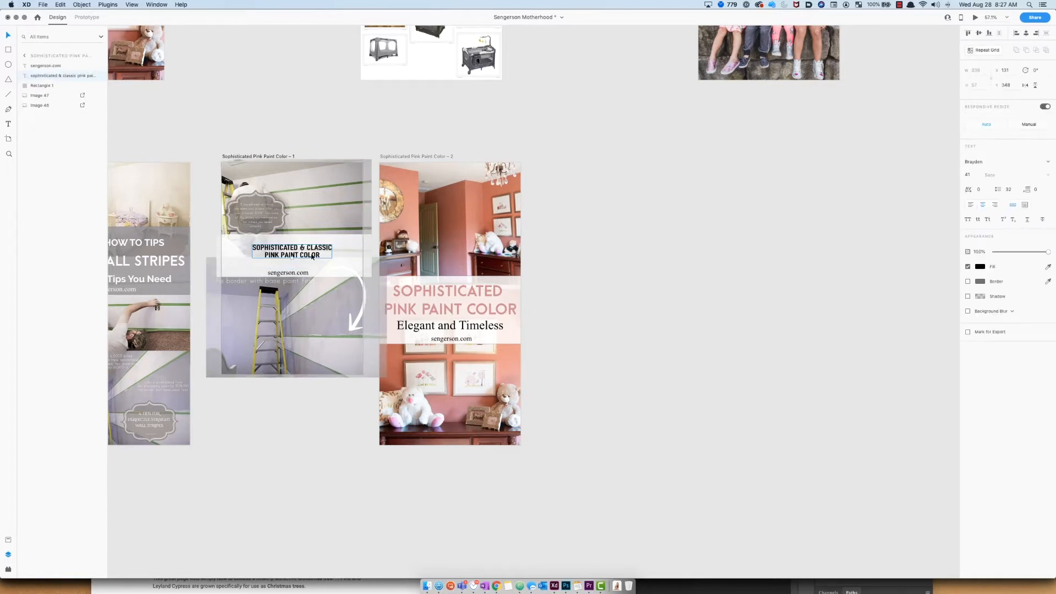
click(1025, 205)
click(1014, 206)
click(1026, 206)
click(1013, 205)
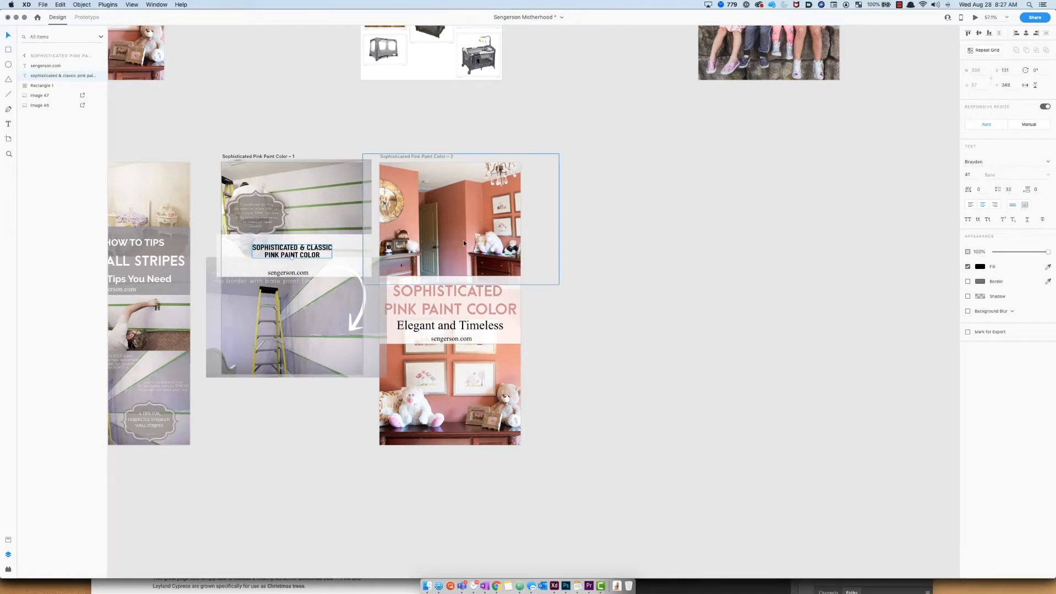
mouse_move(291, 259)
mouse_down()
mouse_move(292, 272)
mouse_move(292, 263)
mouse_up()
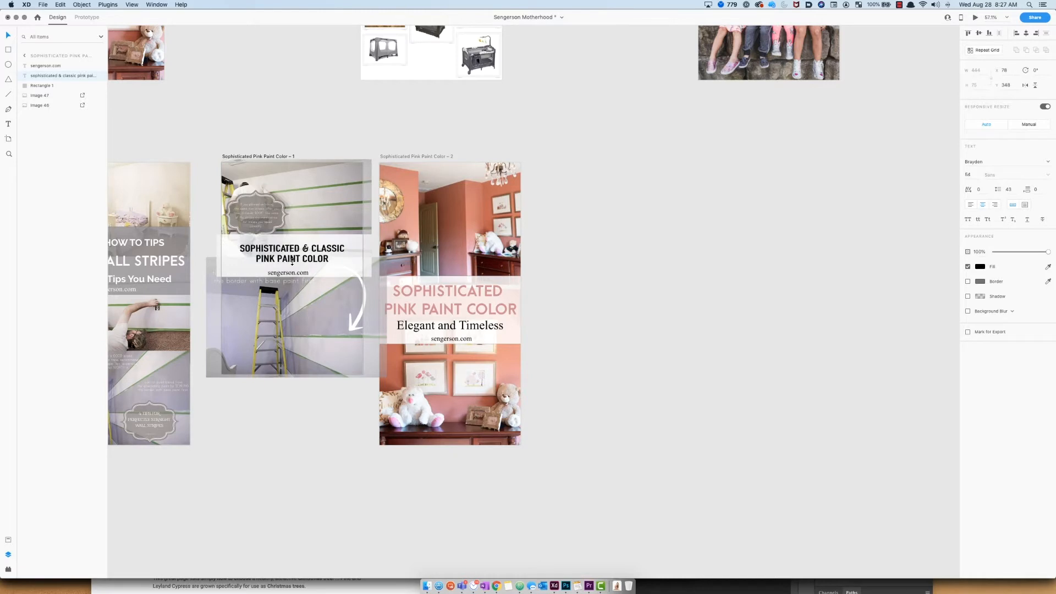
click(1025, 204)
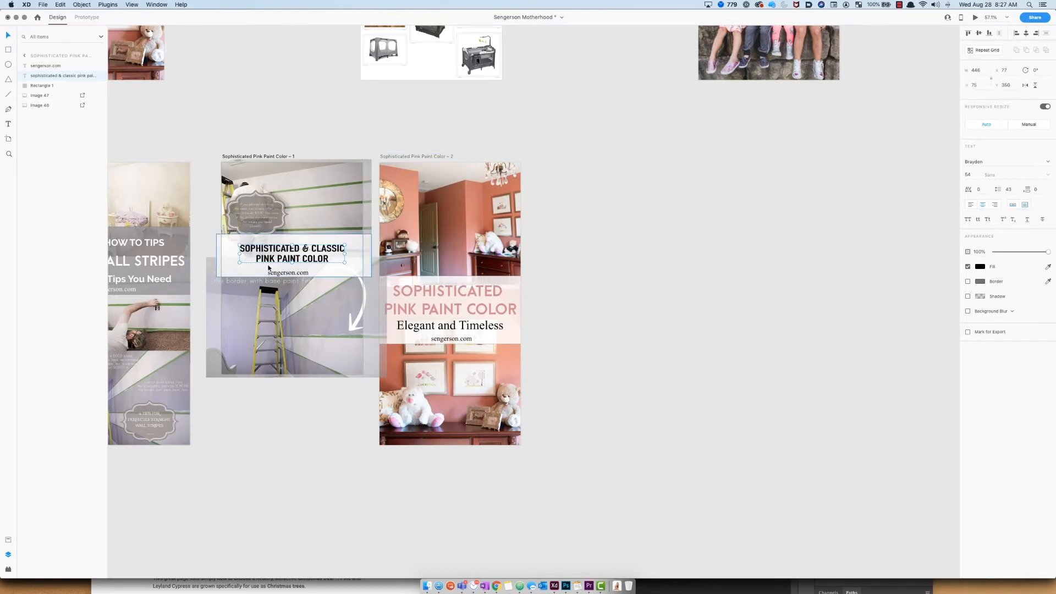
drag(292, 263, 292, 255)
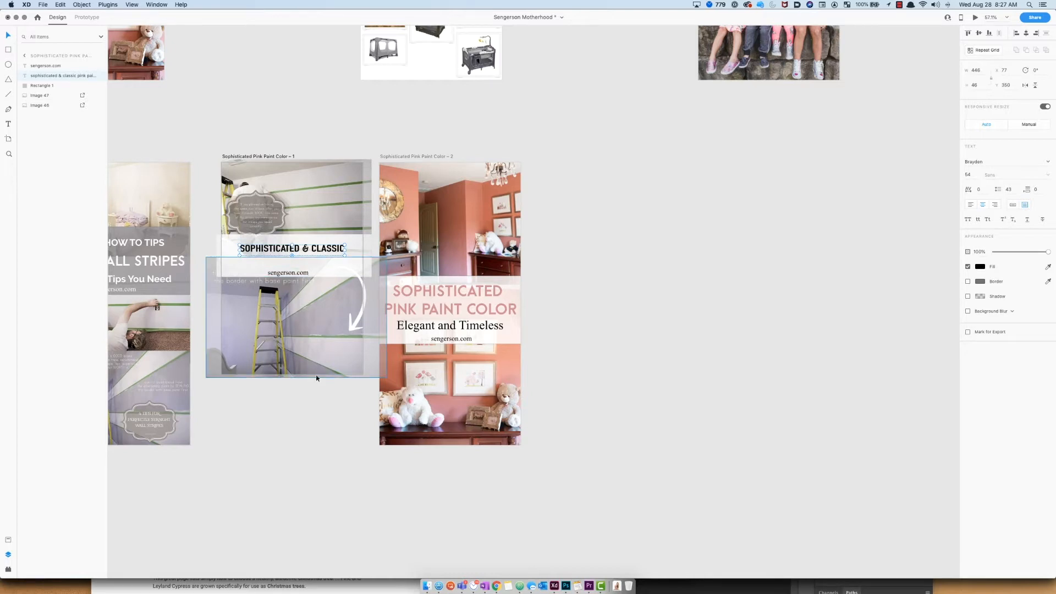
click(328, 381)
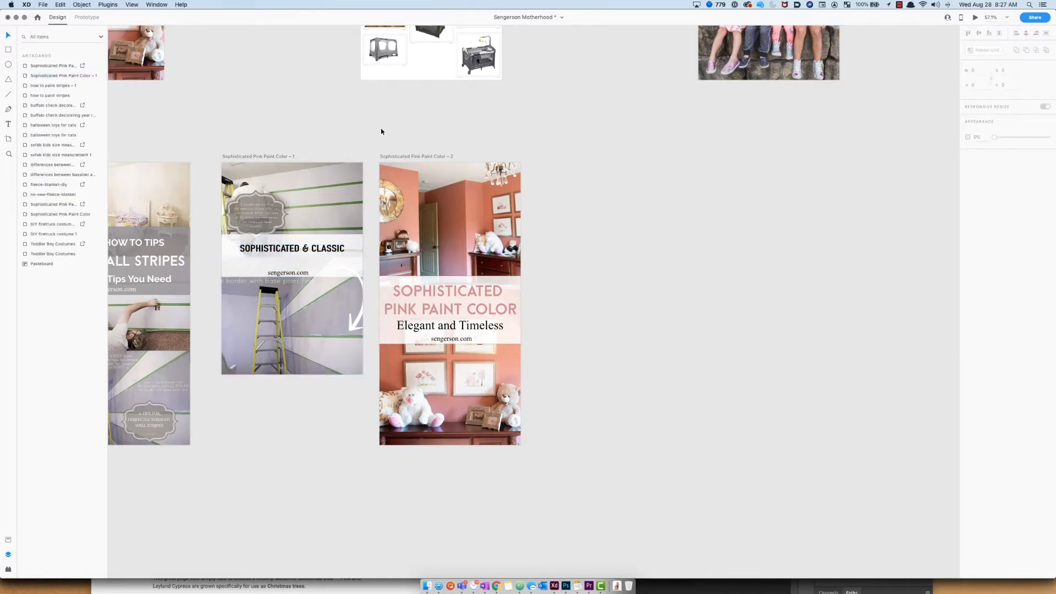
Step: Fill the banner rectangle behind the title with a coral pink colour
click(350, 245)
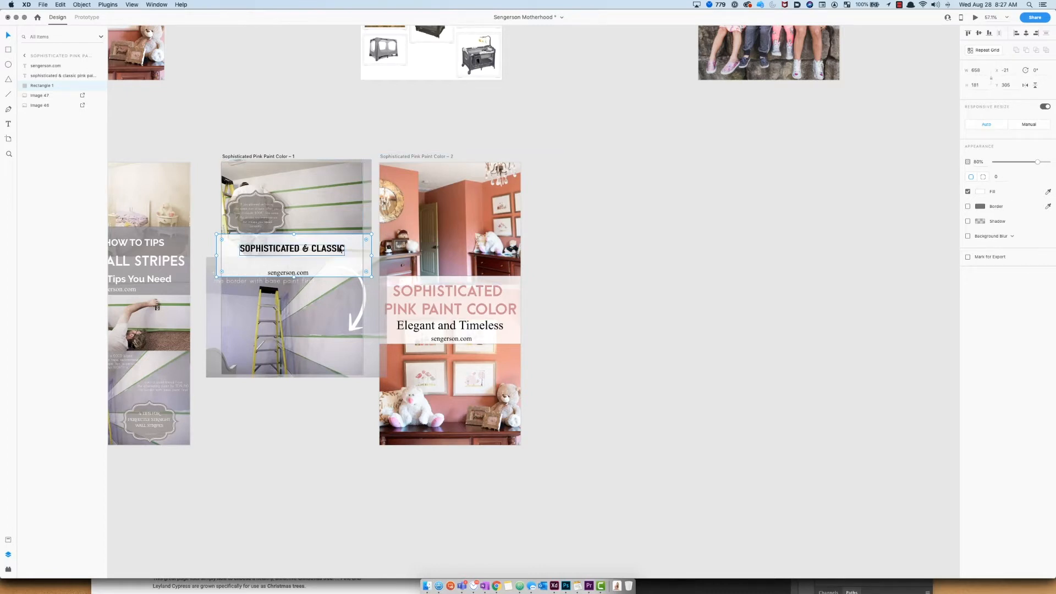
click(981, 192)
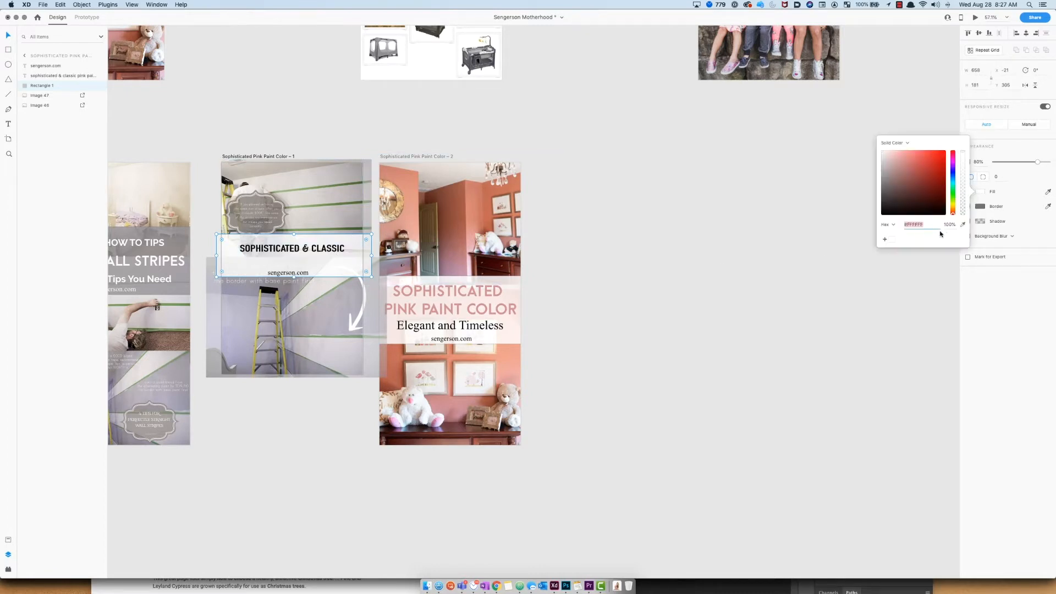
drag(937, 203, 911, 166)
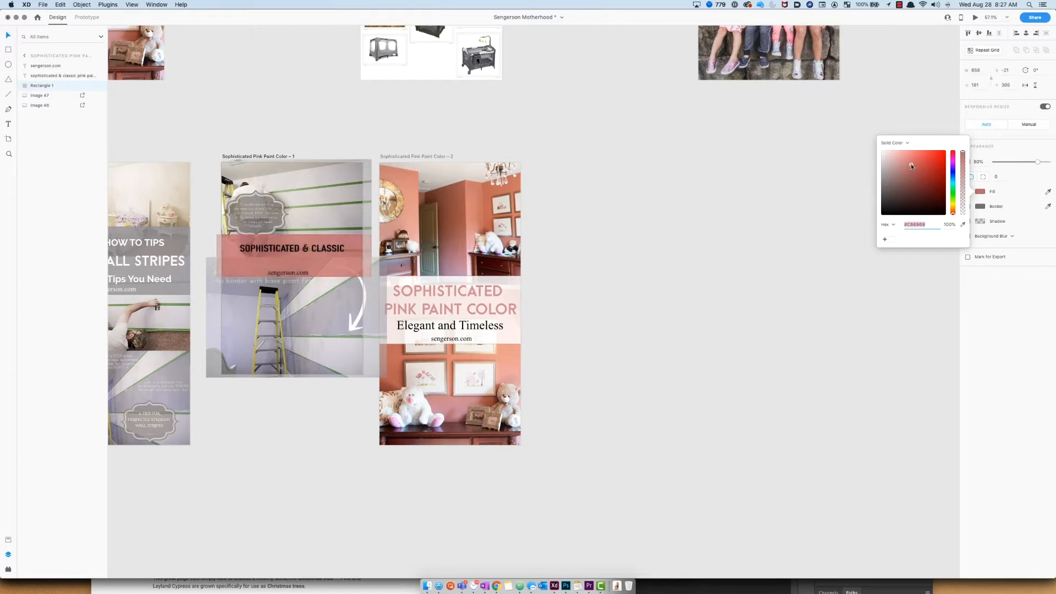
click(784, 240)
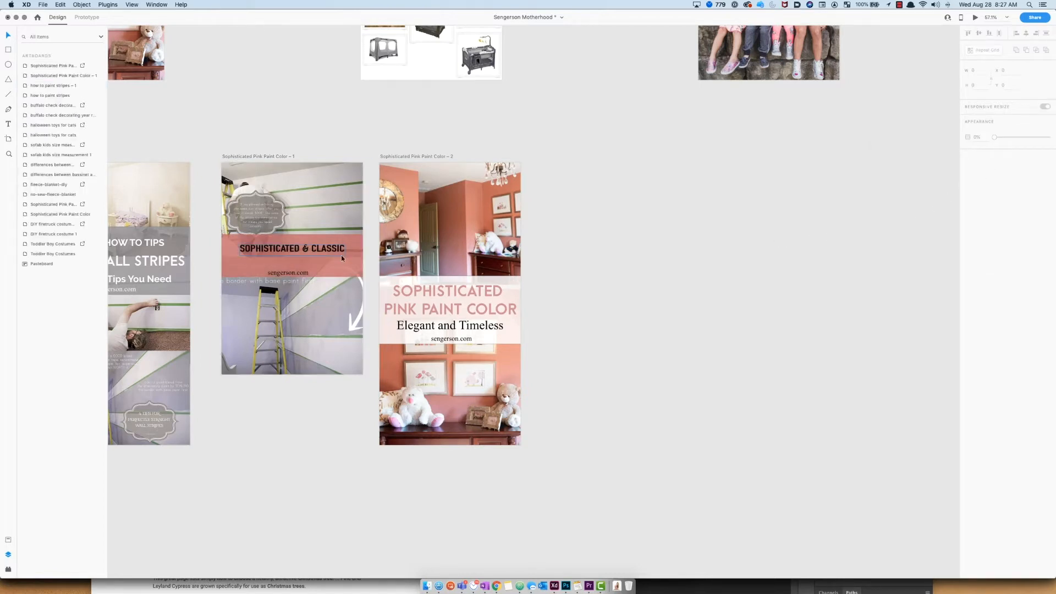
Step: Lower the banner rectangle's opacity to 57% and give it a blue-violet border
click(356, 267)
mouse_move(1037, 161)
mouse_down()
mouse_move(997, 170)
mouse_move(1025, 166)
mouse_up()
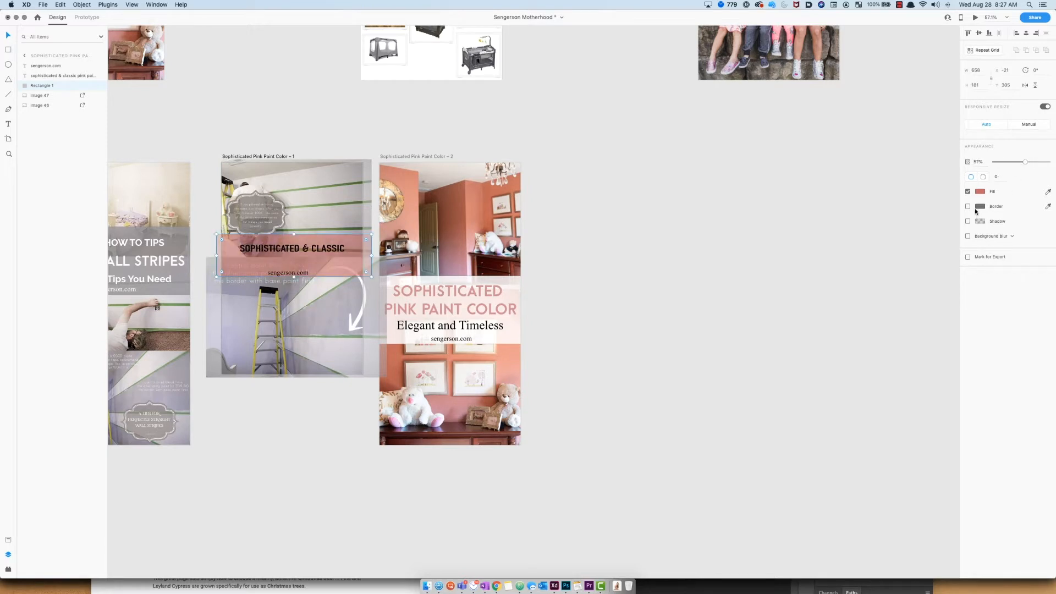
click(968, 206)
click(980, 206)
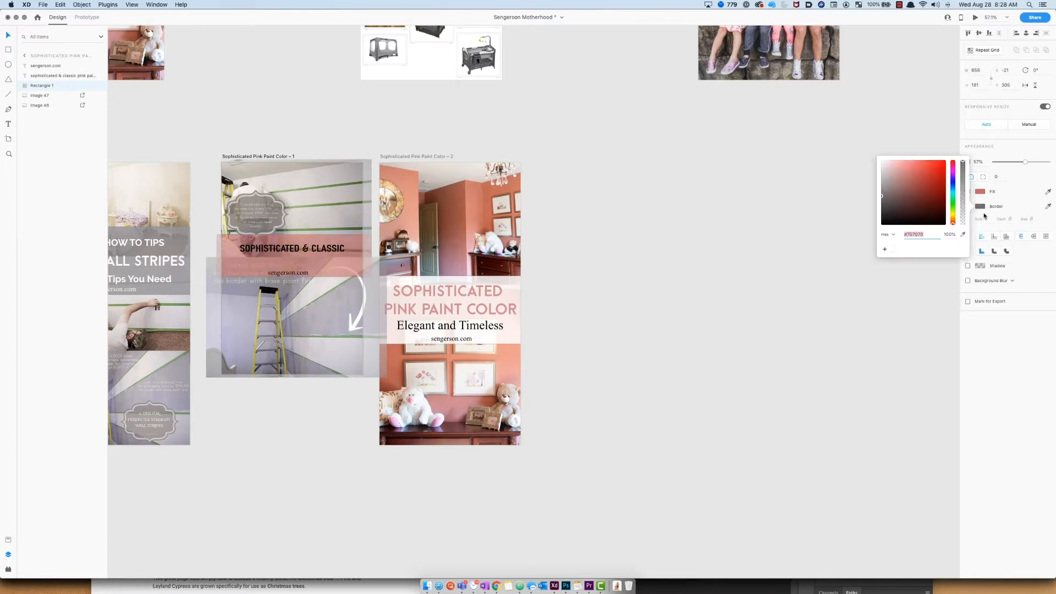
mouse_move(943, 220)
mouse_down()
mouse_move(945, 244)
mouse_move(933, 202)
mouse_move(941, 185)
mouse_up()
click(952, 180)
click(899, 188)
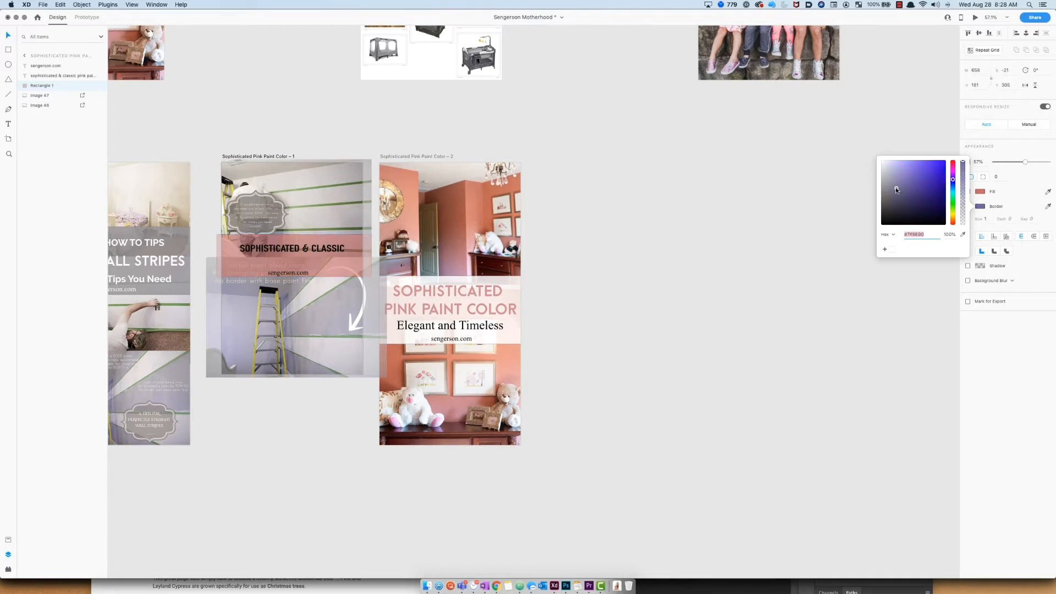
drag(923, 188, 940, 164)
click(886, 295)
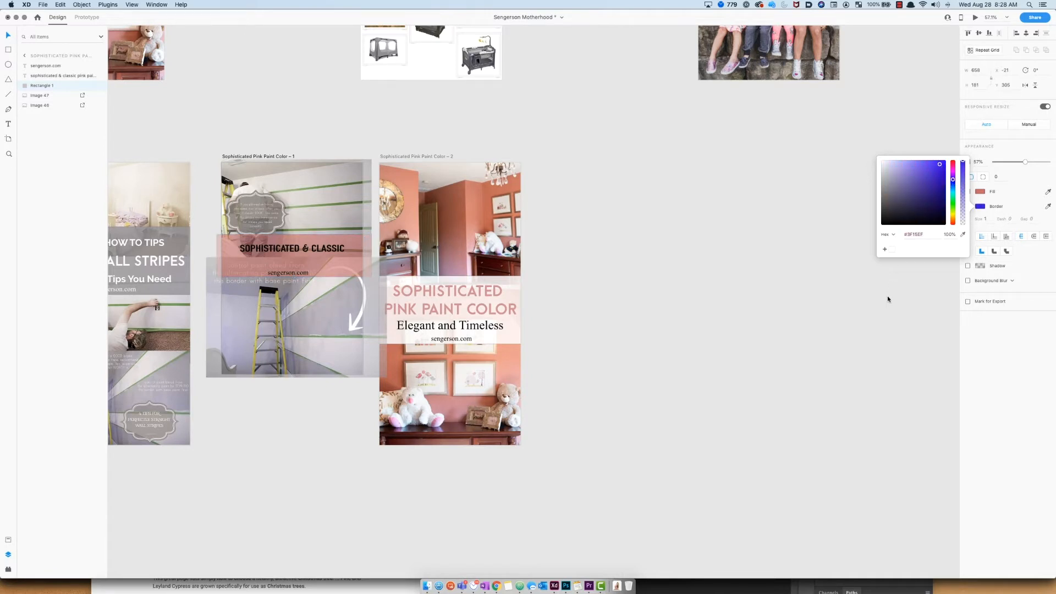
Step: Set the banner rectangle's border size to 4
click(348, 248)
click(989, 219)
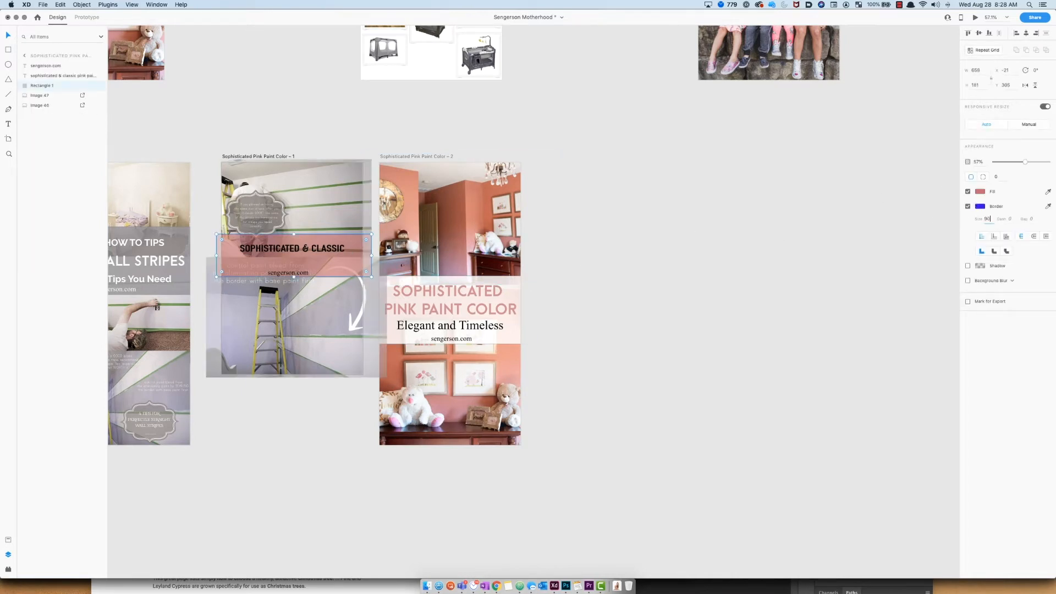
key(Return)
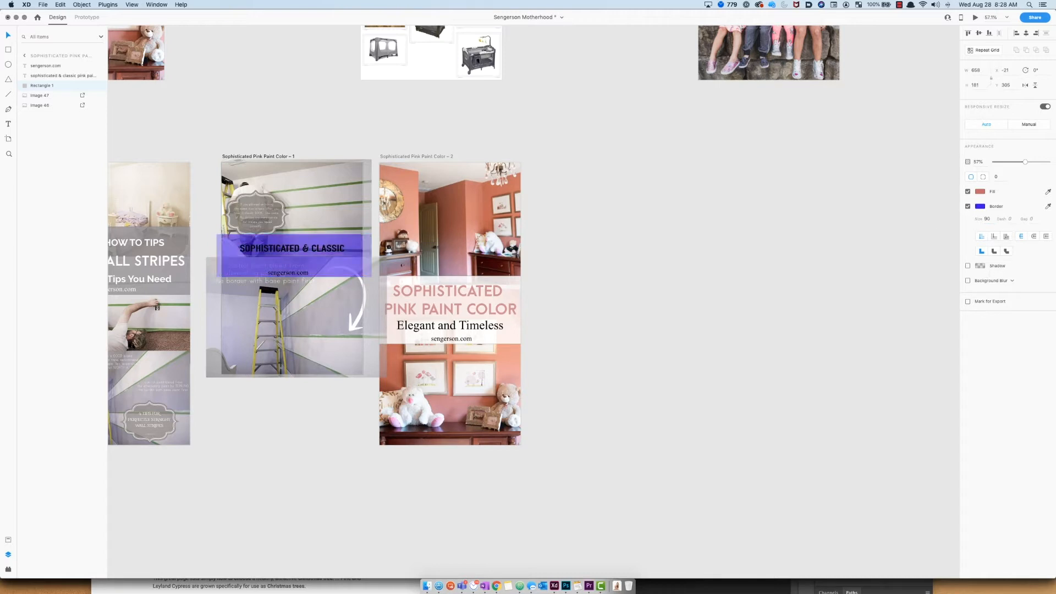
click(987, 219)
text(4)
key(Return)
click(850, 272)
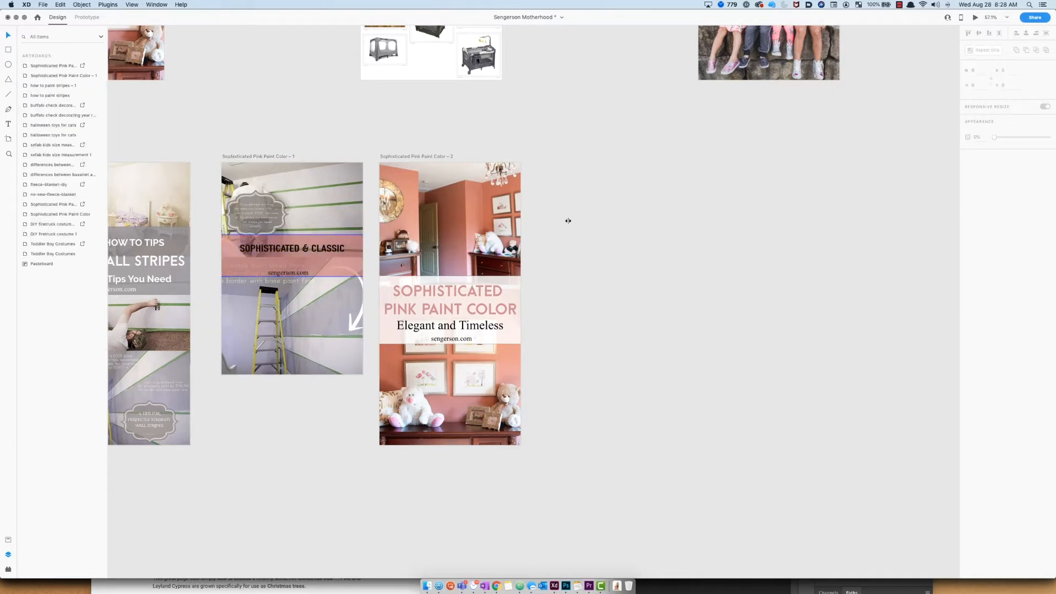
Step: Select both "Sophisticated Pink Paint Color" artboards and export them as selected artboards
click(268, 157)
shift+click(406, 156)
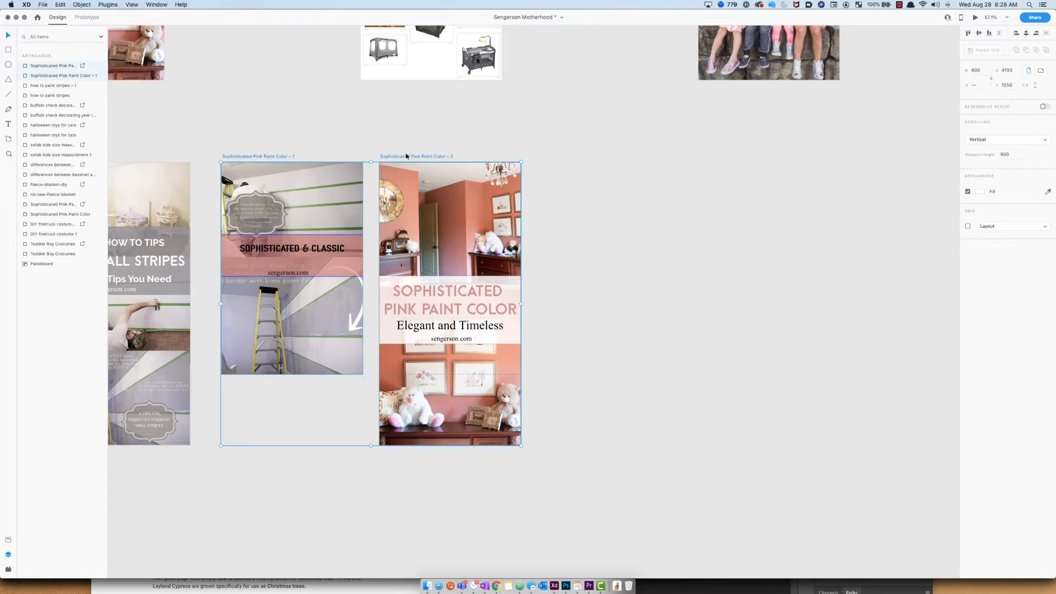
click(42, 5)
mouse_move(82, 111)
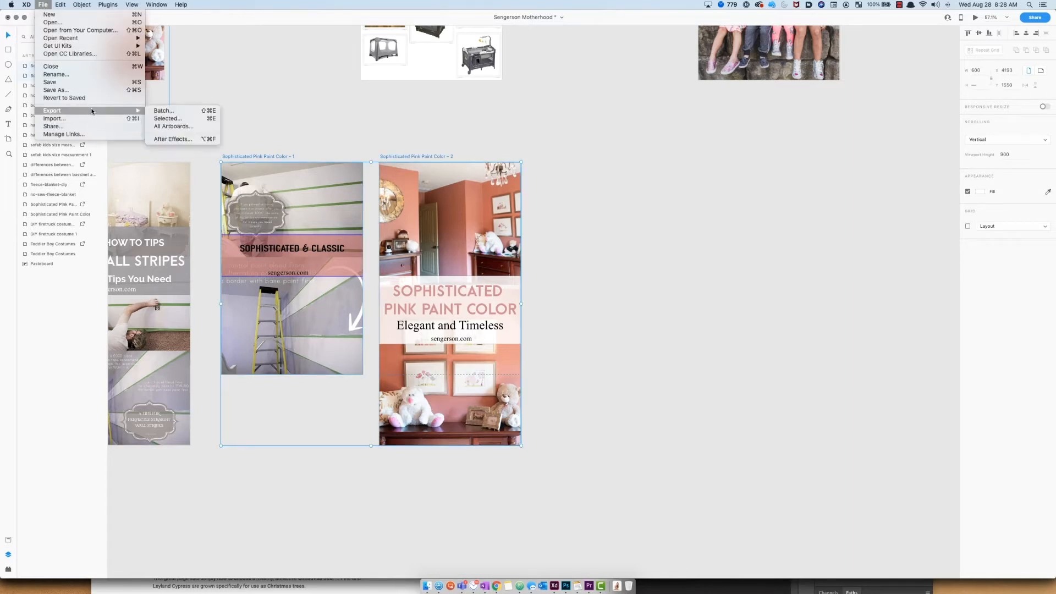
click(170, 118)
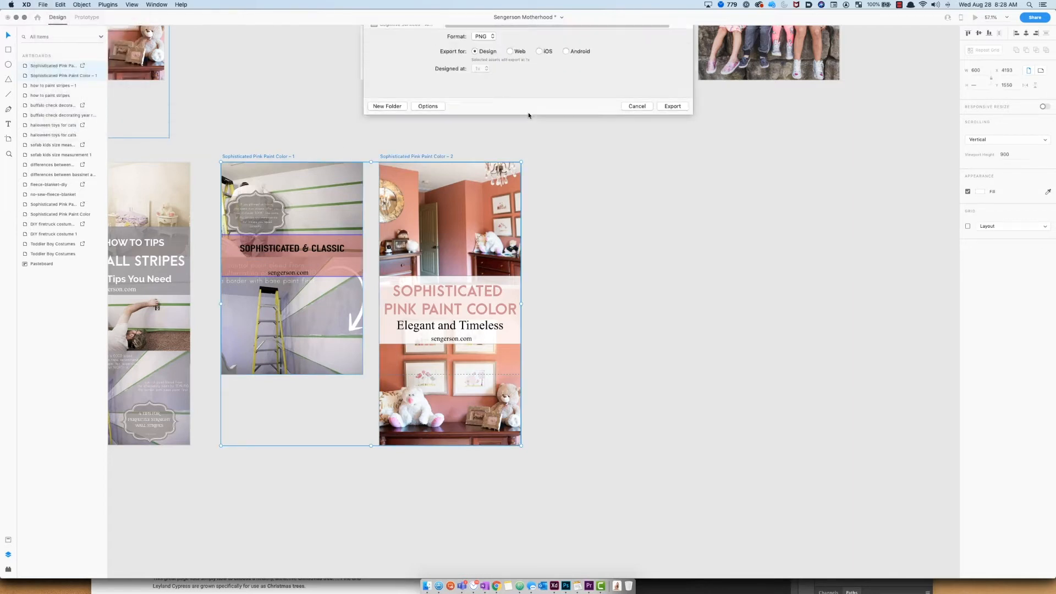
click(638, 200)
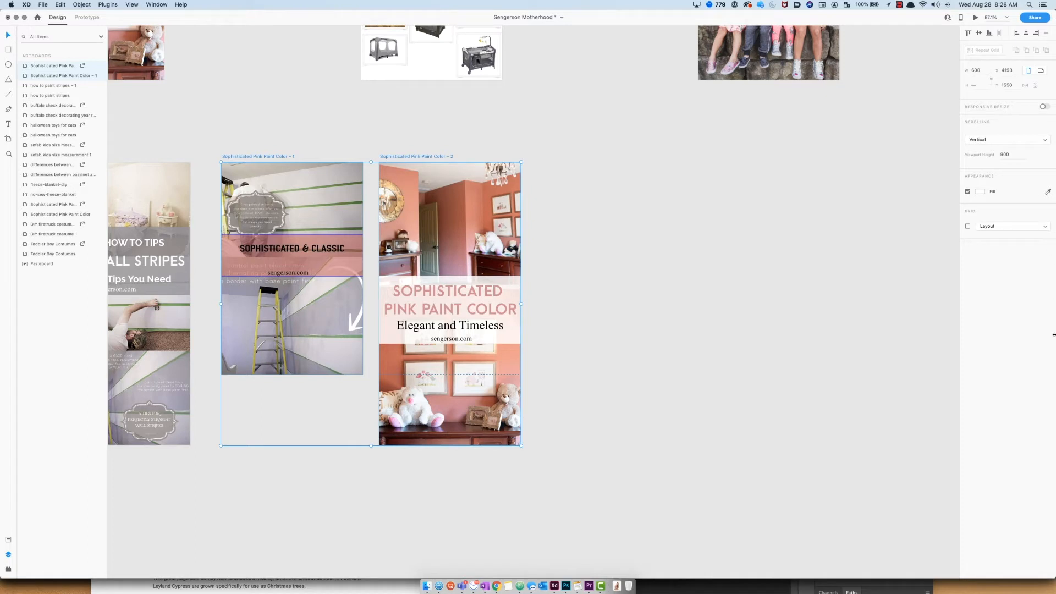
click(871, 73)
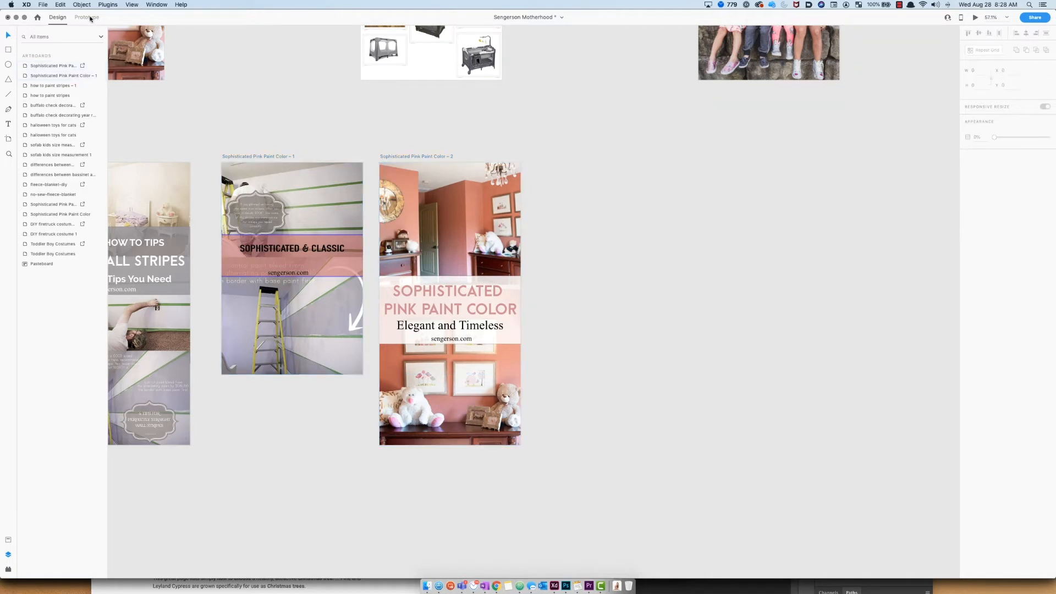